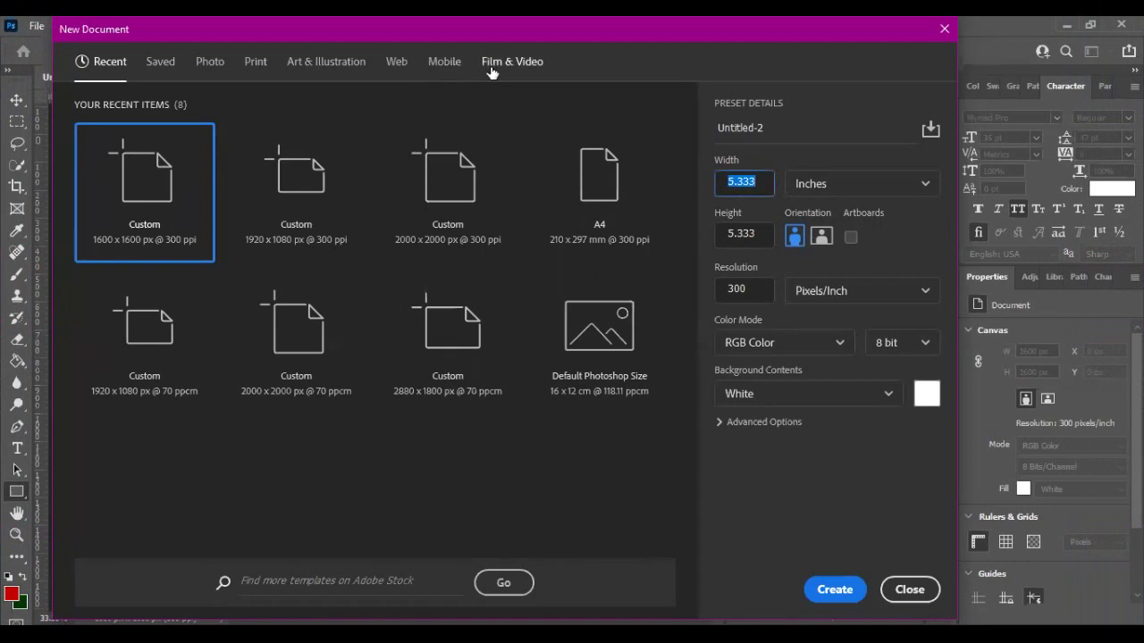
# - Create a new 3 × 2 inch landscape Photo document (1050 × 600 px)
pyautogui.click(256, 60)
pyautogui.click(326, 61)
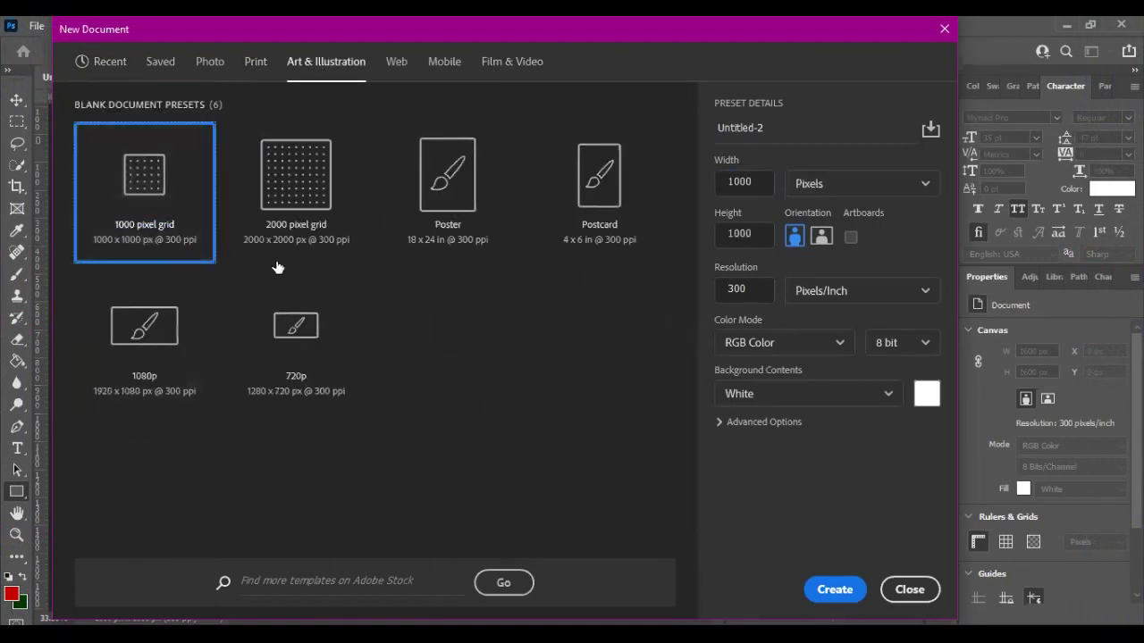
pyautogui.click(210, 60)
pyautogui.click(296, 193)
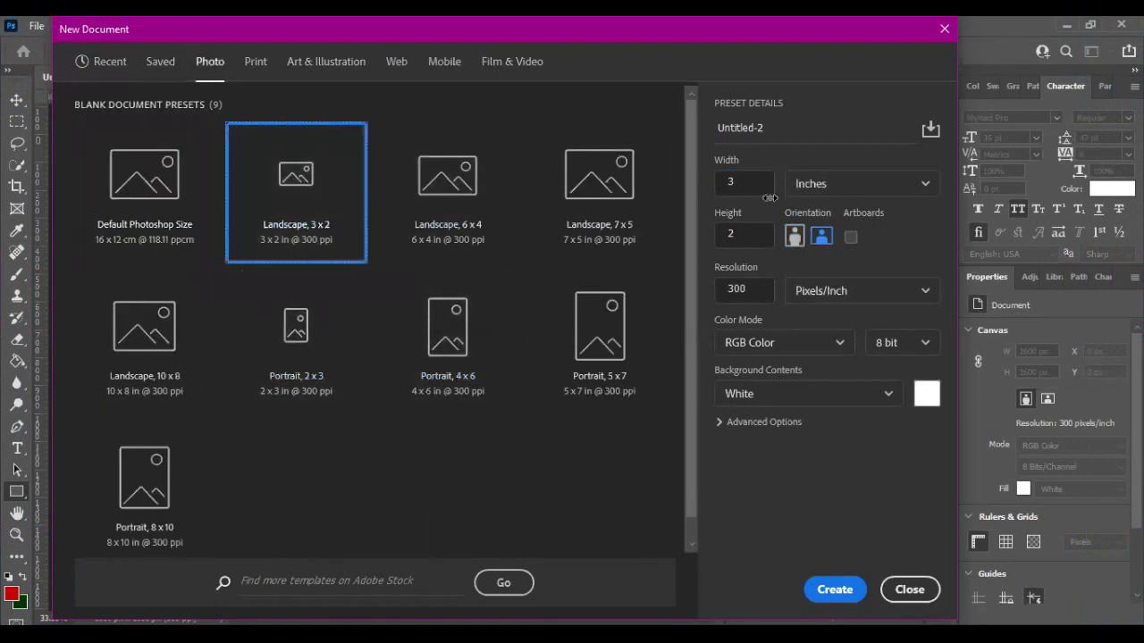
pyautogui.click(834, 589)
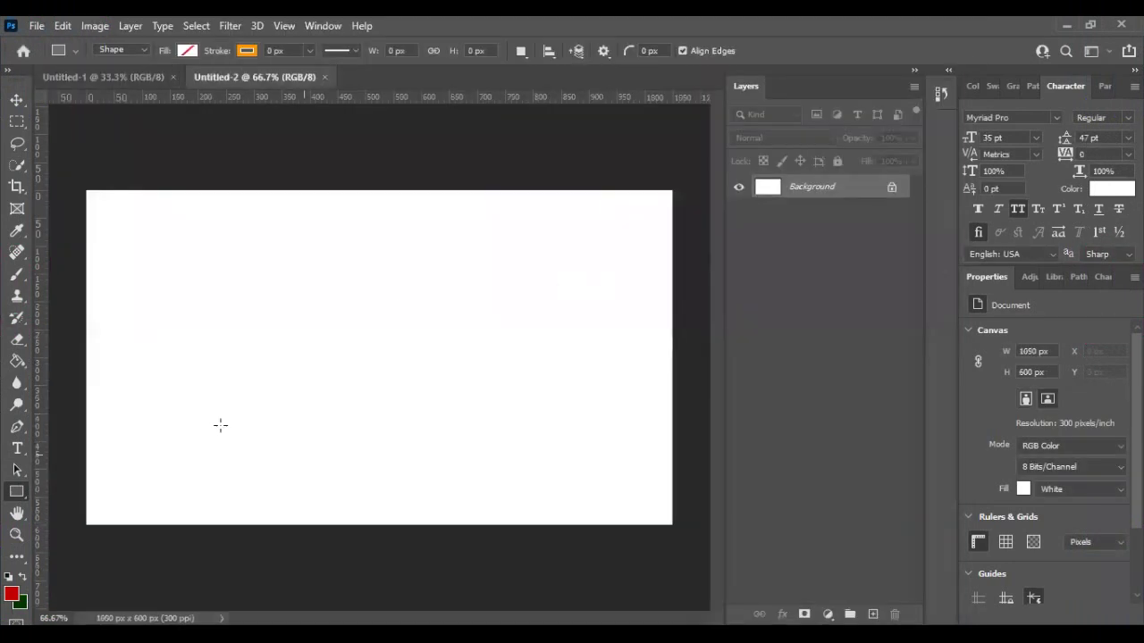
# - Draw a full-canvas red rectangle, paste it into the mockup and move it over the lower card
pyautogui.moveTo(86, 190); pyautogui.dragTo(671, 523)
pyautogui.hotkey('alt', 'BackSpace')
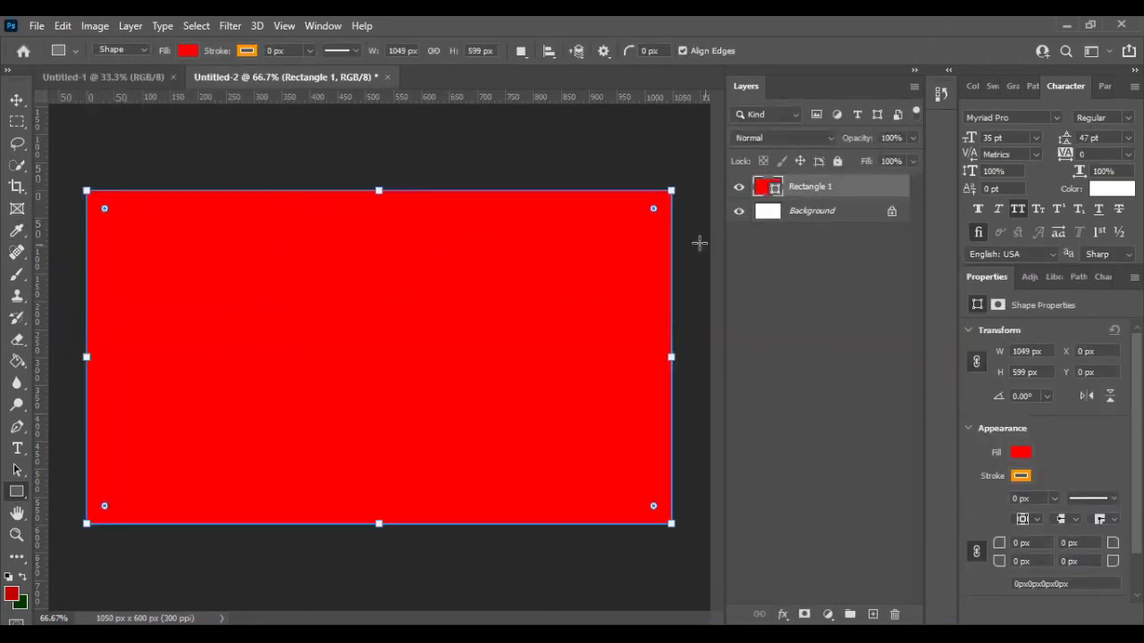
pyautogui.press('v')
pyautogui.hotkey('ctrl', 'Tab')
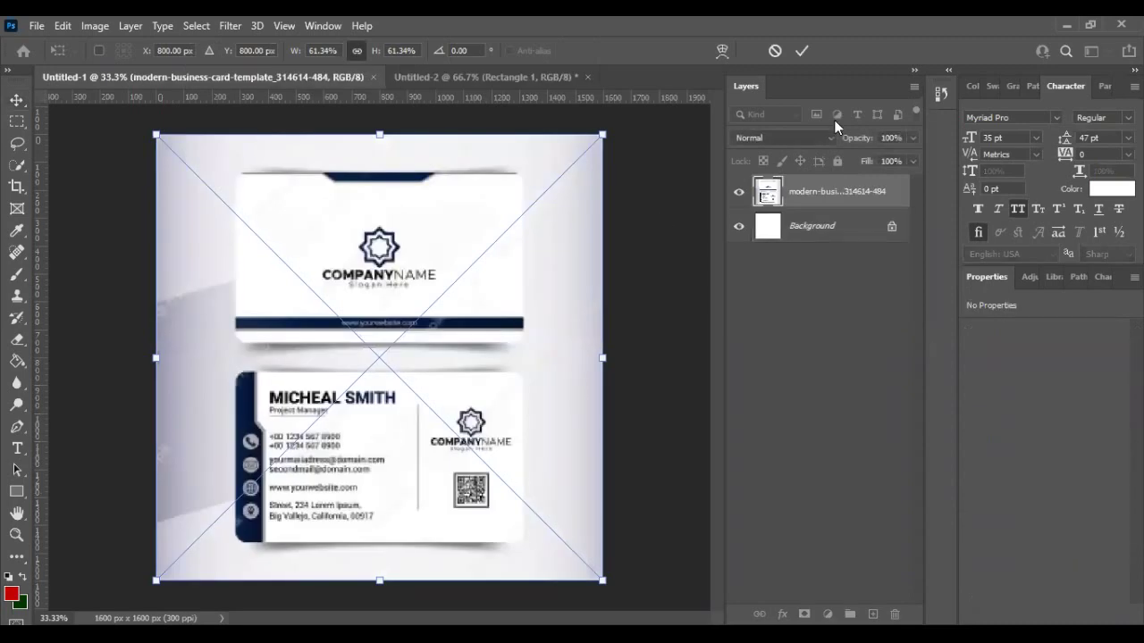
pyautogui.press('Return')
pyautogui.hotkey('ctrl', 'Tab')
pyautogui.moveTo(787, 192); pyautogui.dragTo(379, 454)
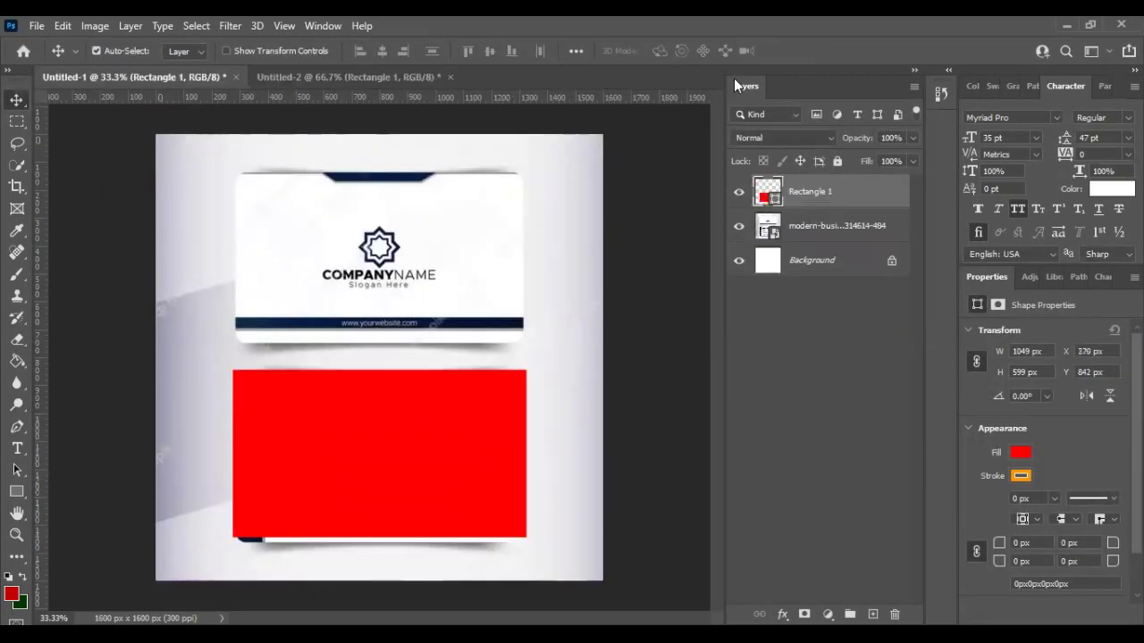
# - Round the rectangle's corners to 53 px and add a light grey BG fill layer
pyautogui.press('Return')
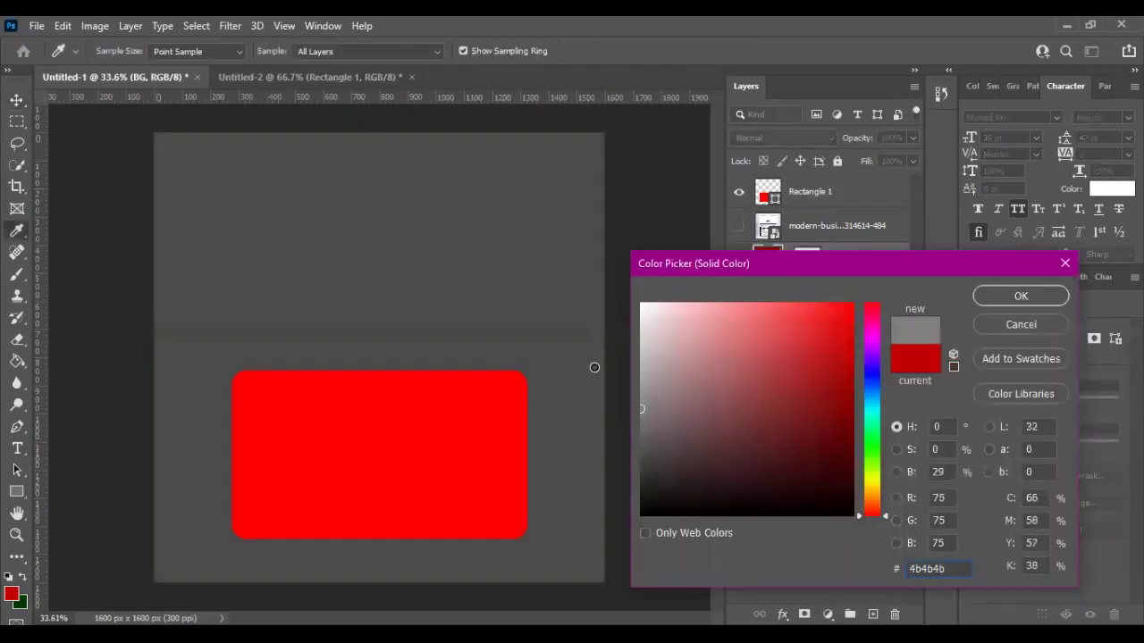
pyautogui.moveTo(715, 429)
pyautogui.mouseDown()
pyautogui.moveTo(748, 386)
pyautogui.moveTo(728, 319)
pyautogui.mouseUp()
pyautogui.moveTo(872, 395); pyautogui.dragTo(871, 481)
pyautogui.click(643, 323)
# - Rename the rectangle 'Card - Front Side' and hide the mockup image
pyautogui.click(1021, 296)
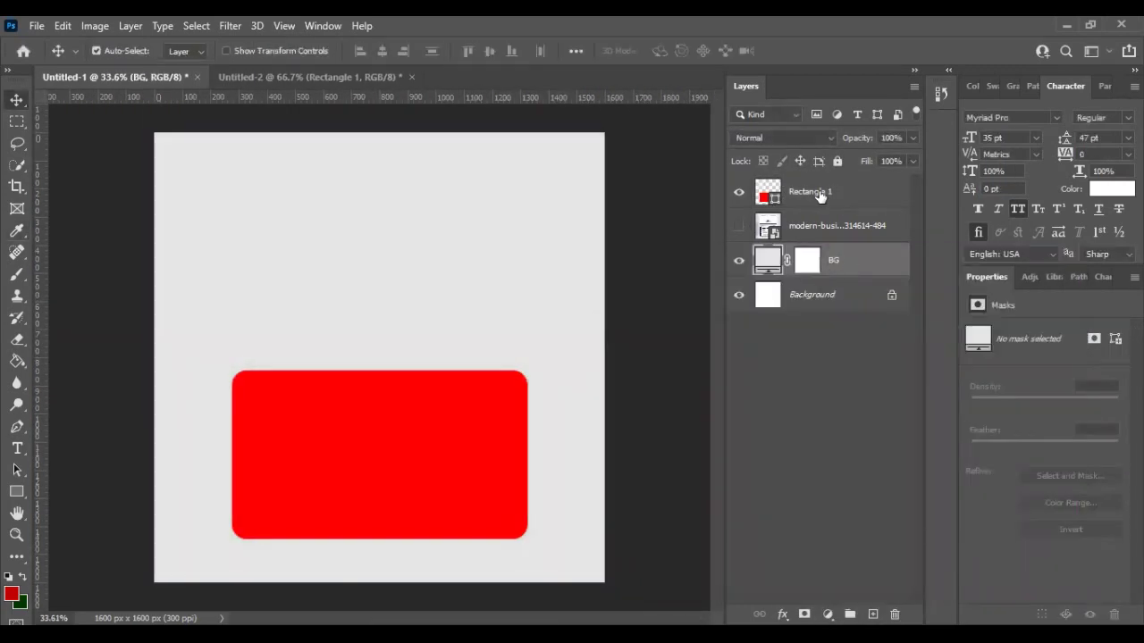
pyautogui.doubleClick(809, 191)
pyautogui.write('Card - Front Side')
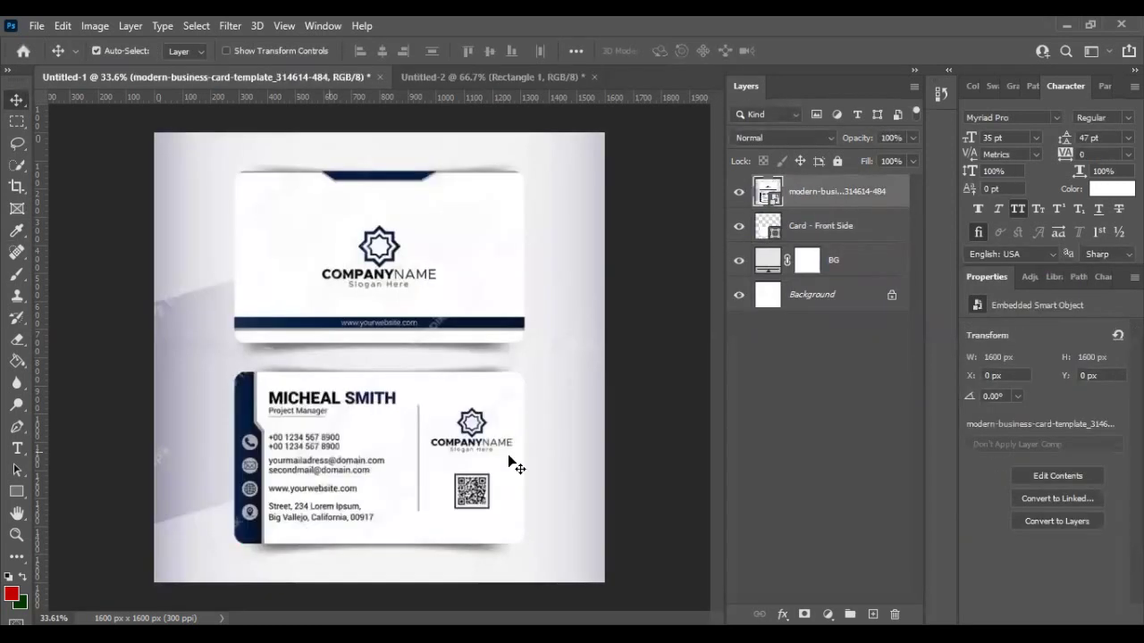
pyautogui.scroll(3, 474, 504)
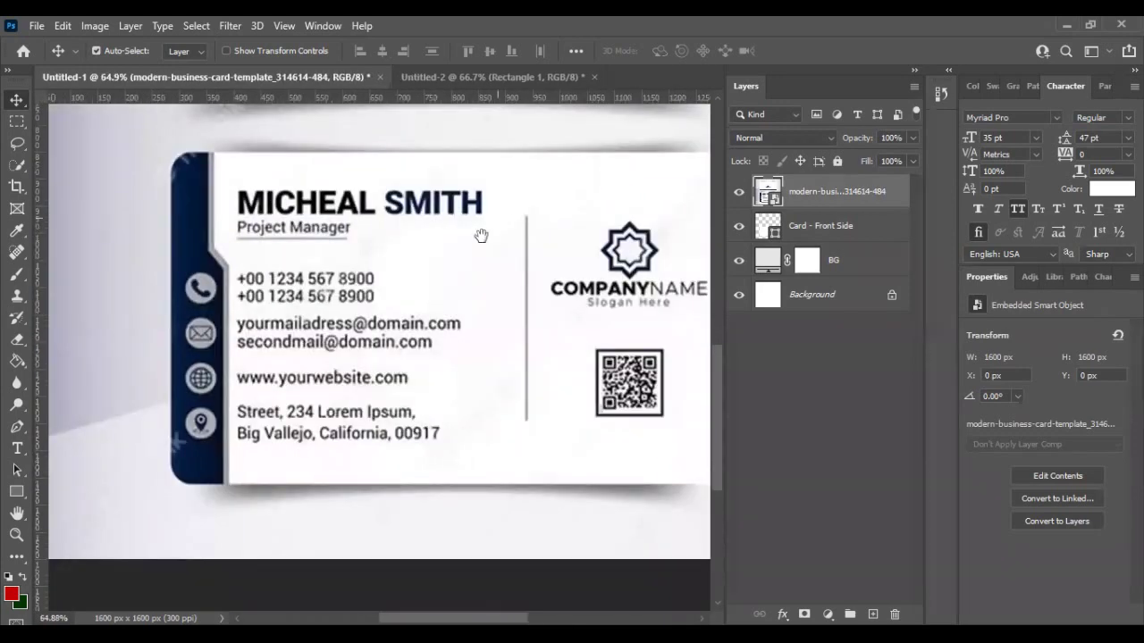
pyautogui.click(738, 191)
pyautogui.click(821, 226)
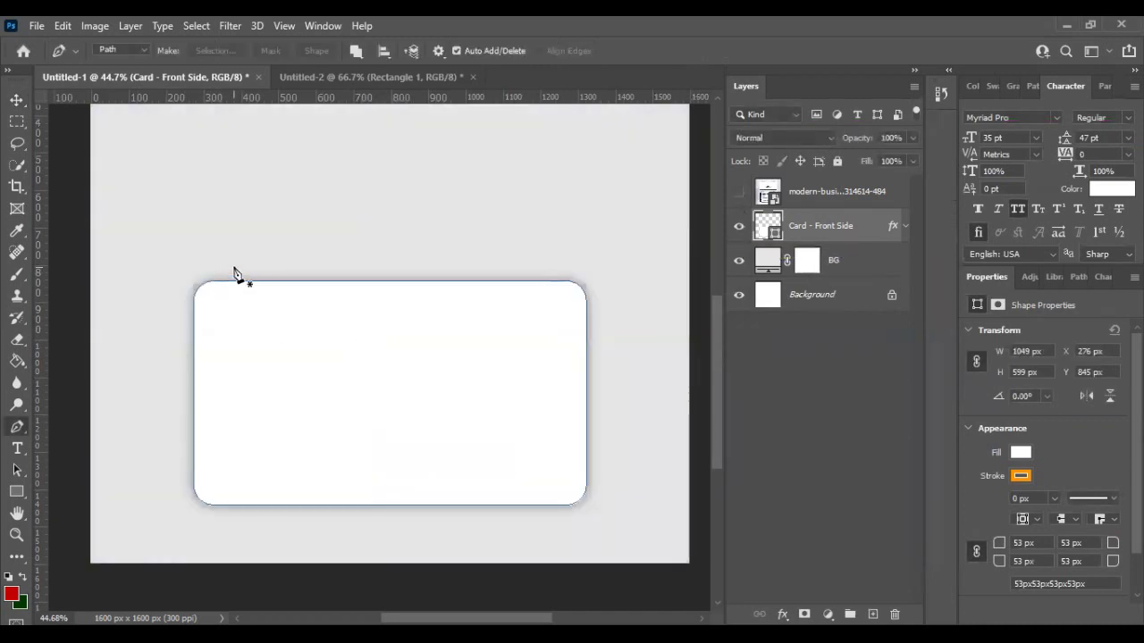
# - Draw the notched side strip with the Pen tool as a shape clipped to the card
pyautogui.click(237, 522)
pyautogui.click(161, 522)
pyautogui.click(161, 267)
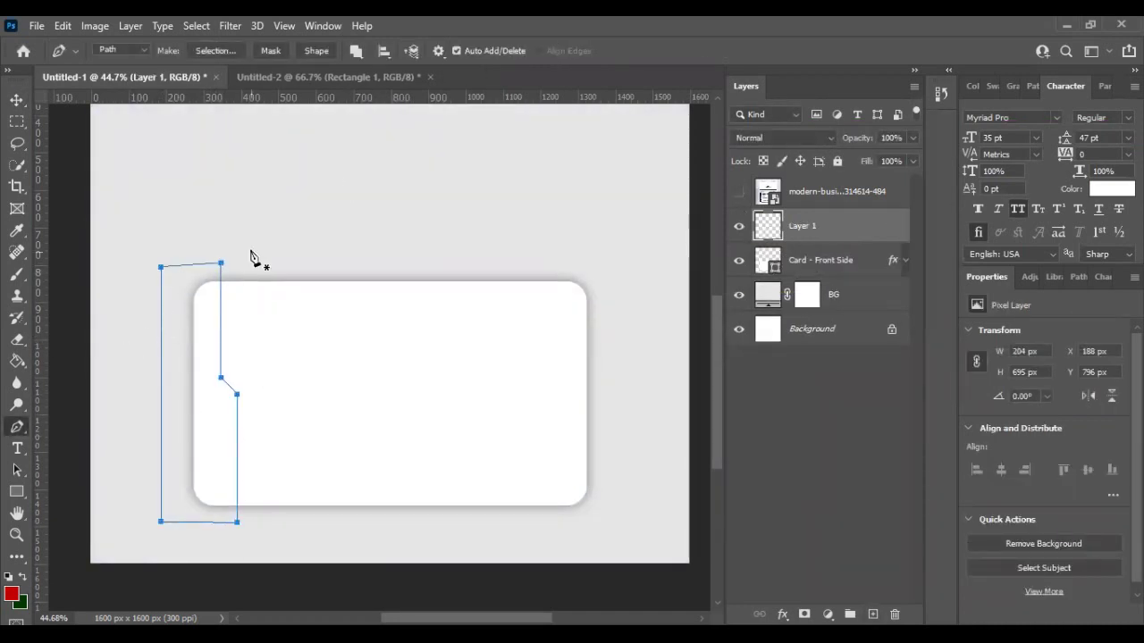
pyautogui.click(317, 51)
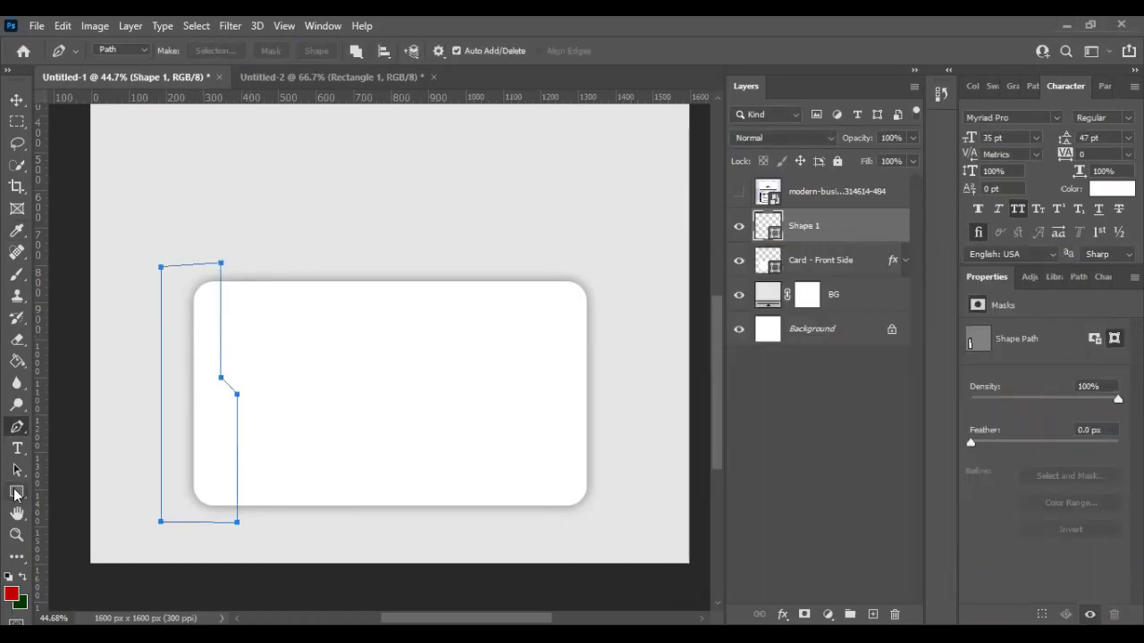
pyautogui.press('u')
pyautogui.click(186, 50)
pyautogui.click(761, 226)
pyautogui.keyDown('alt'); pyautogui.click(813, 250); pyautogui.keyUp('alt')
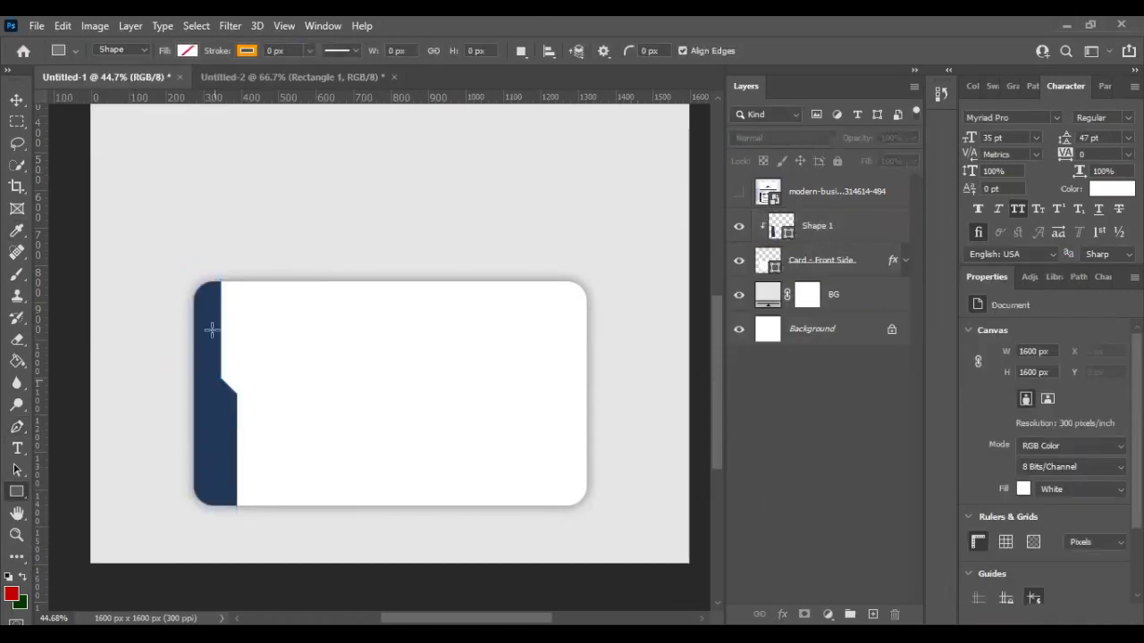
pyautogui.press('v')
# - Give the strip a navy Gradient Overlay using stop colour 001c8a
pyautogui.keyDown('alt'); pyautogui.scroll(2, 224, 447); pyautogui.keyUp('alt')
pyautogui.keyDown('alt'); pyautogui.scroll(-1, 529, 555); pyautogui.keyUp('alt')
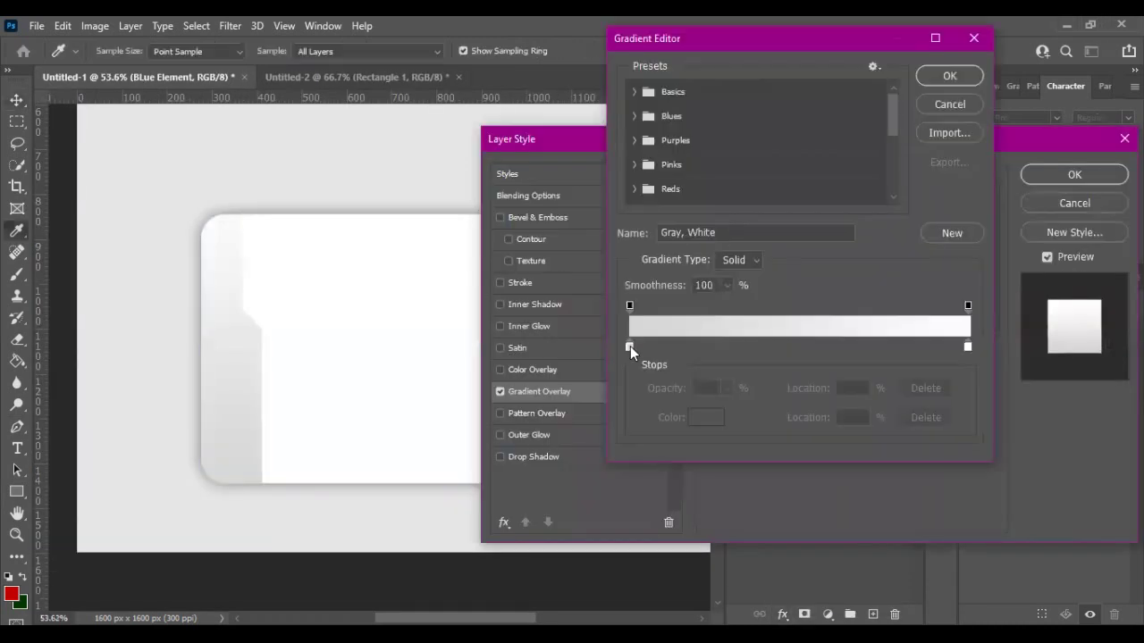
pyautogui.doubleClick(630, 346)
pyautogui.press('Return')
pyautogui.doubleClick(967, 346)
pyautogui.write('001c8a')
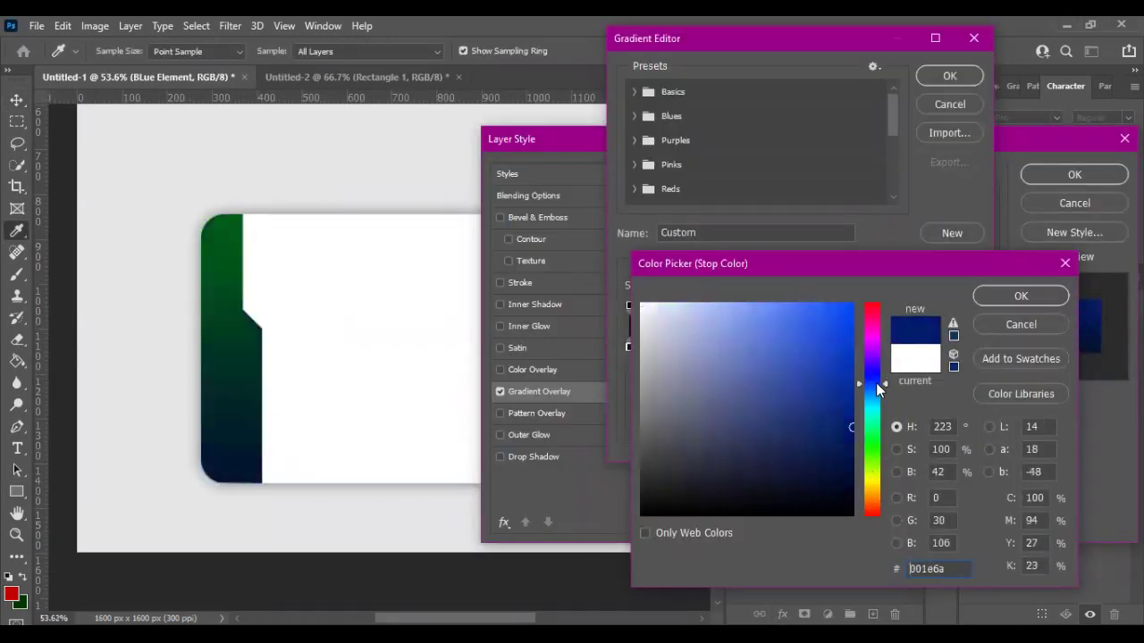
pyautogui.press('Return')
pyautogui.doubleClick(968, 347)
pyautogui.press('Return')
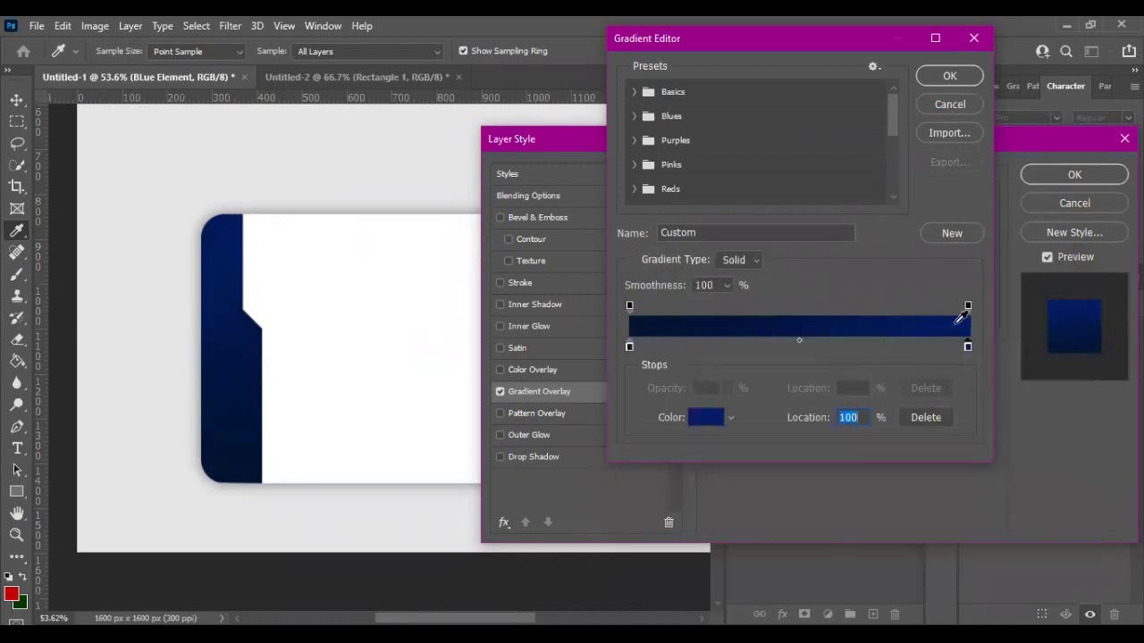
pyautogui.press('Return')
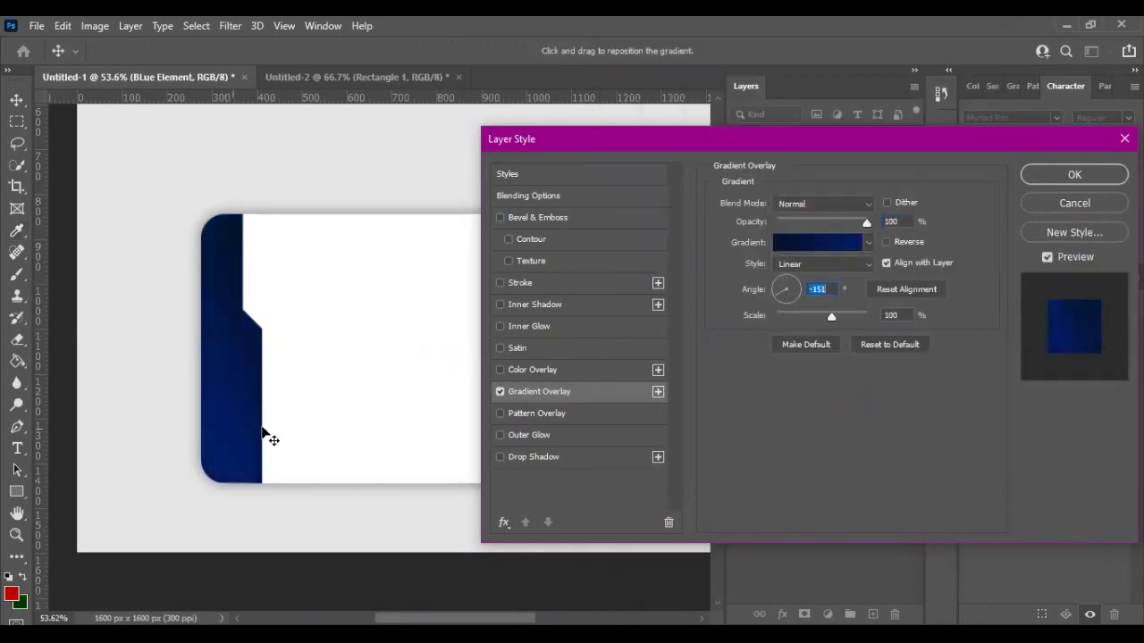
# - Set the gradient angle, add a thin grey Stroke, and compare the strip against the mockup
pyautogui.click(818, 242)
pyautogui.doubleClick(628, 345)
pyautogui.press('Return')
pyautogui.press('Return')
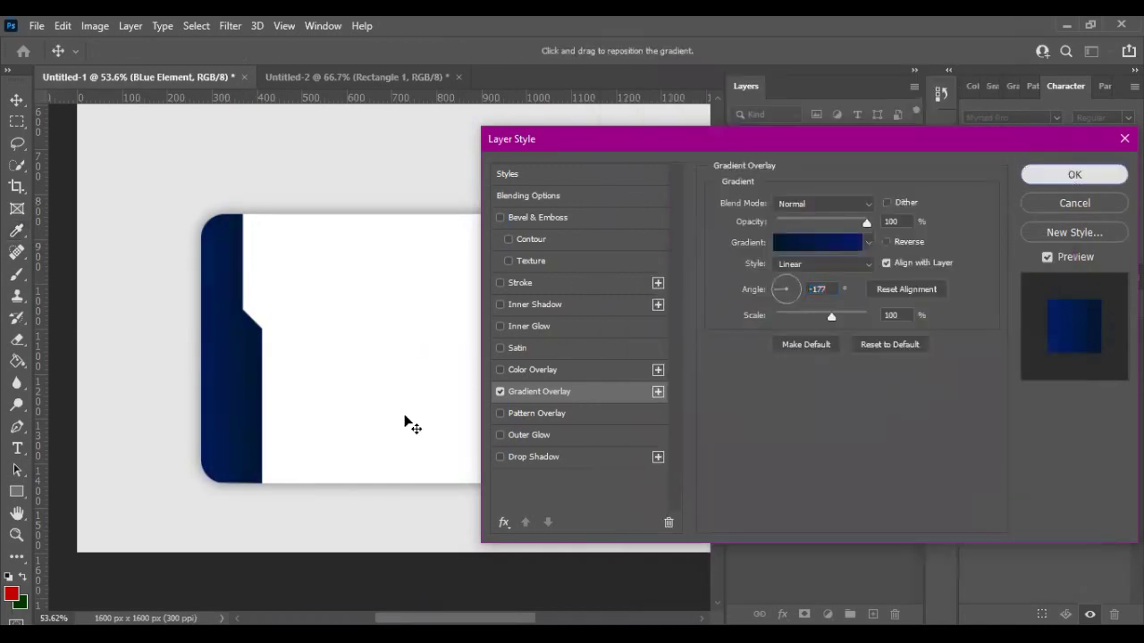
pyautogui.press('Return')
pyautogui.click(907, 227)
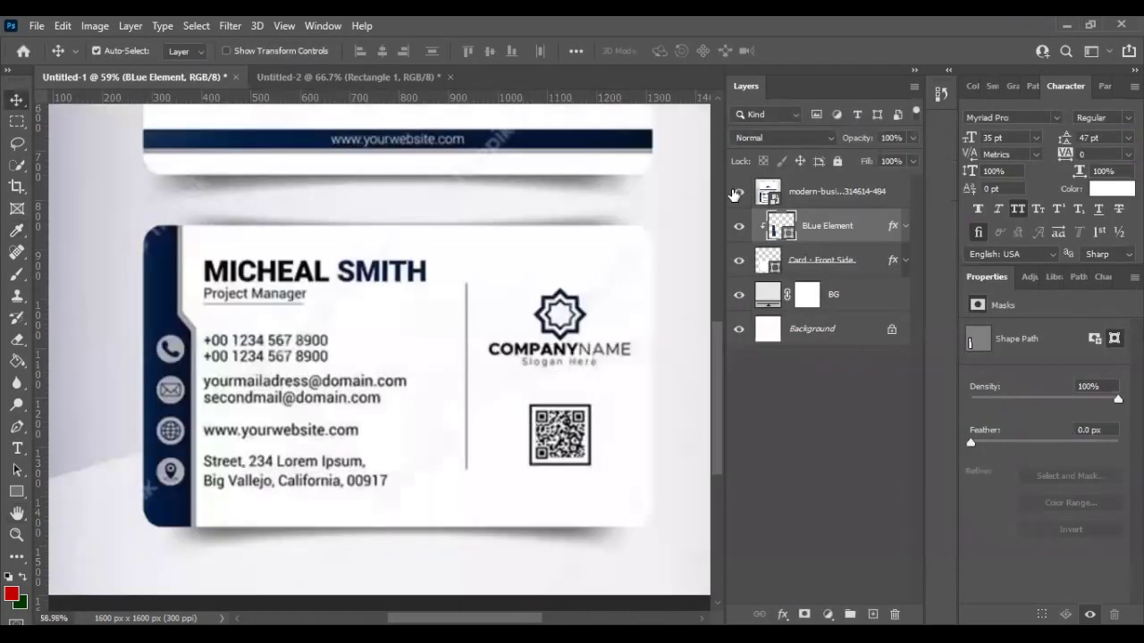
pyautogui.click(737, 191)
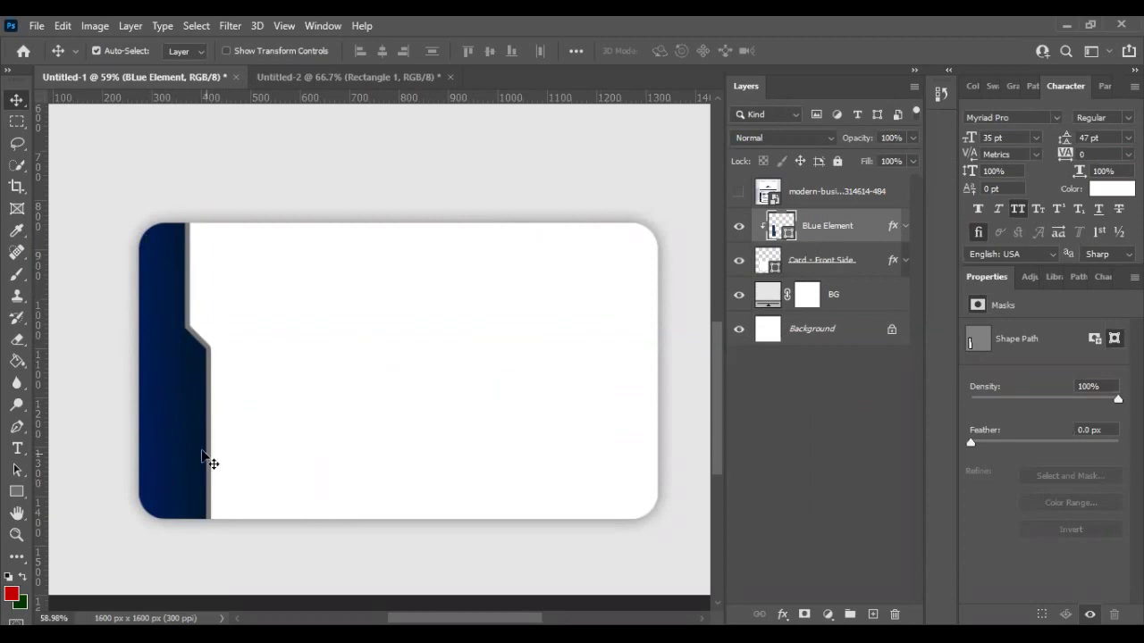
pyautogui.hotkey('ctrl', 'z')
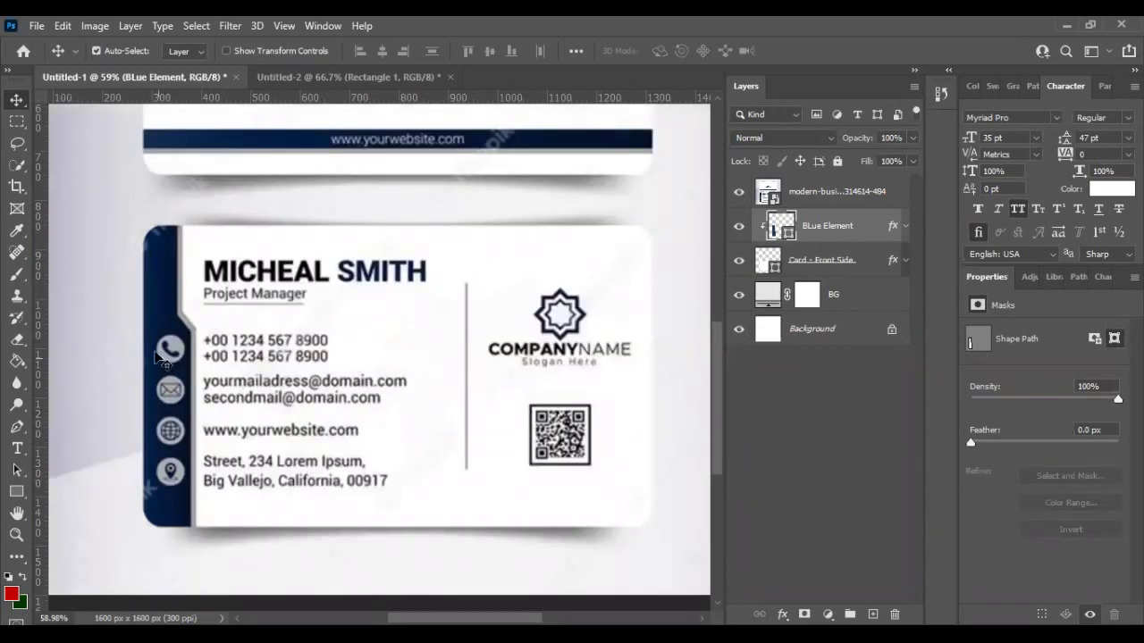
pyautogui.hotkey('ctrl', 'shift', 'z')
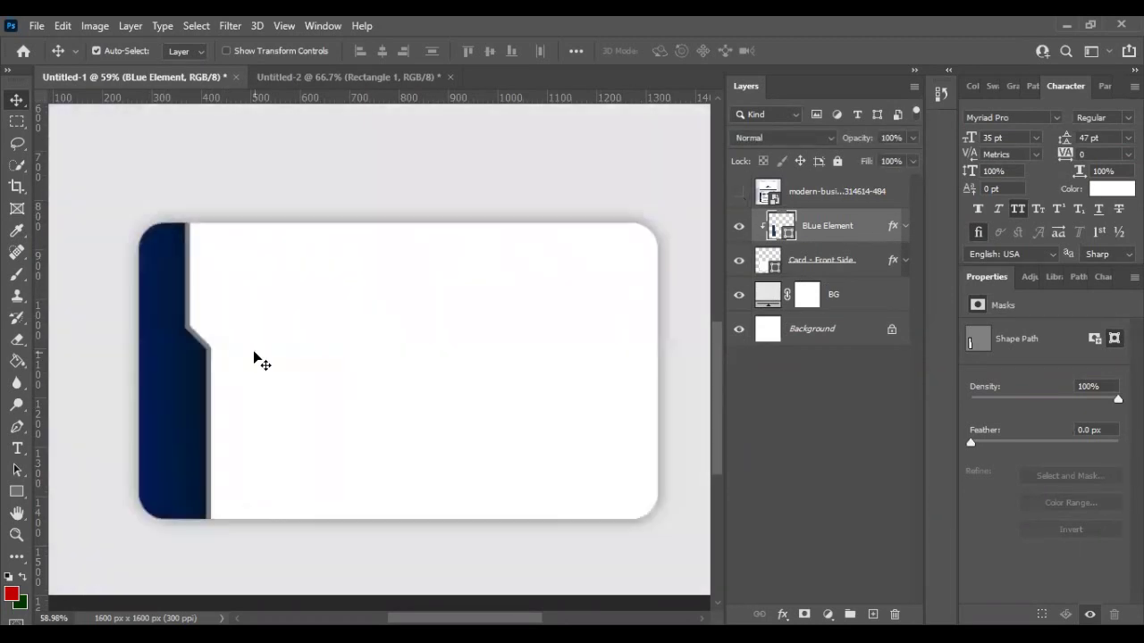
# - Draw an 'Icon' circle, duplicate it into four, and group them as 'Icons BG'
pyautogui.press('u')
pyautogui.moveTo(265, 272); pyautogui.dragTo(306, 315)
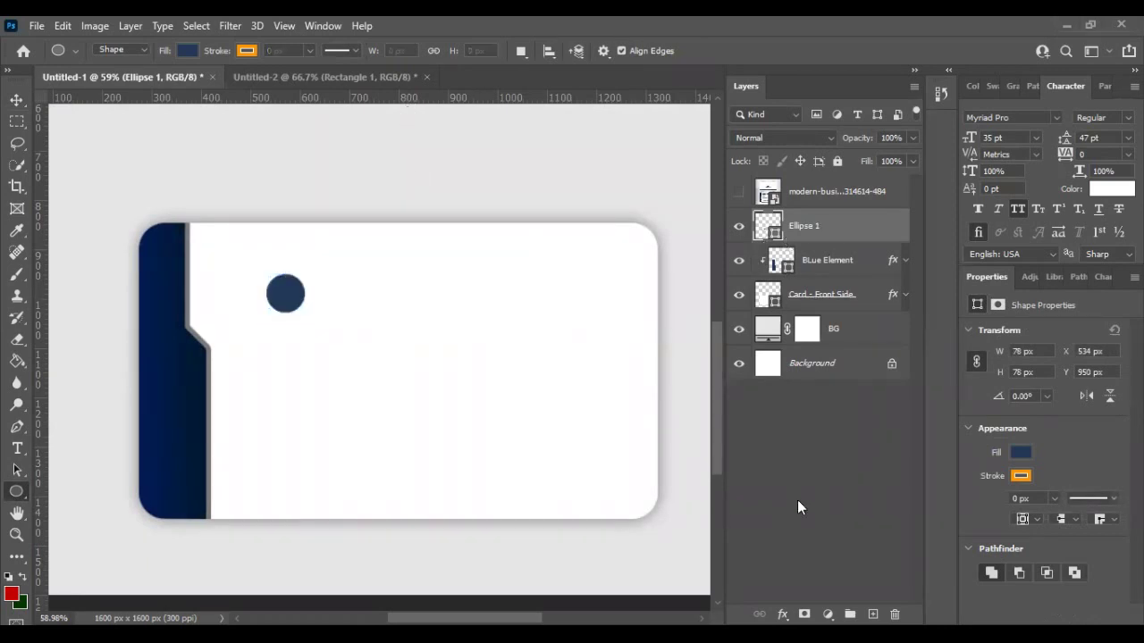
pyautogui.doubleClick(804, 225)
pyautogui.write('Icon')
pyautogui.hotkey('ctrl', 'j')
pyautogui.hotkey('ctrl', 'j')
pyautogui.hotkey('ctrl', 'j')
pyautogui.hotkey('ctrl', 'g')
pyautogui.doubleClick(803, 219)
pyautogui.write('Icons BG')
pyautogui.click(763, 220)
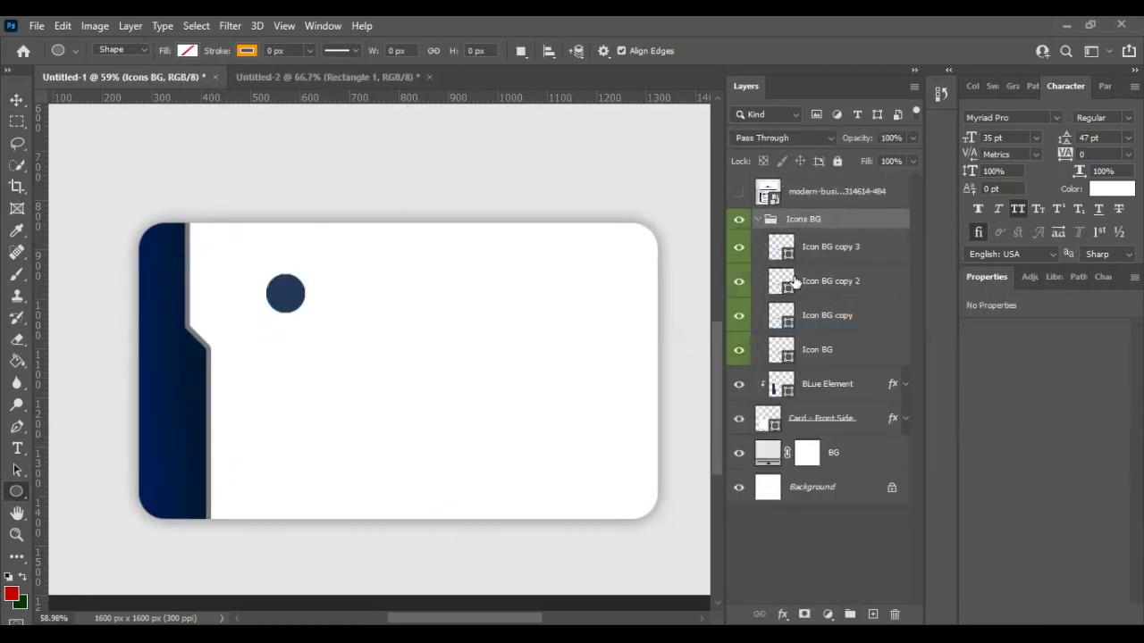
# - Give the Icons BG group a light grey Gradient Overlay
pyautogui.keyDown('shift'); pyautogui.click(796, 349); pyautogui.keyUp('shift')
pyautogui.press('v')
pyautogui.click(286, 304)
pyautogui.keyDown('shift'); pyautogui.click(755, 348); pyautogui.keyUp('shift')
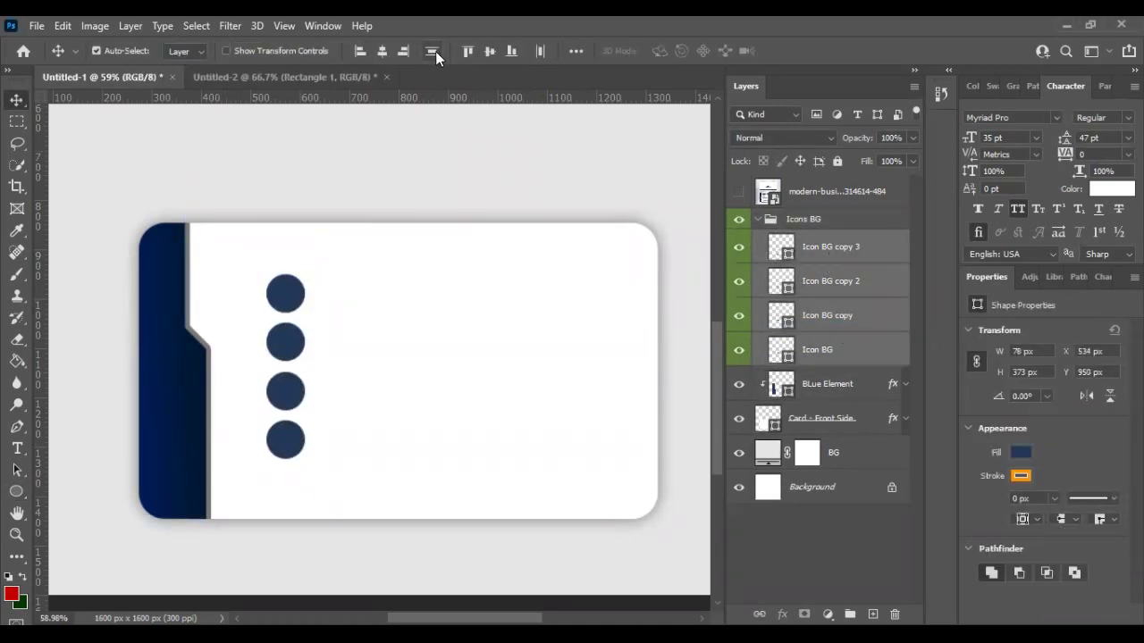
pyautogui.click(831, 223)
pyautogui.click(831, 281)
pyautogui.click(831, 219)
pyautogui.click(782, 615)
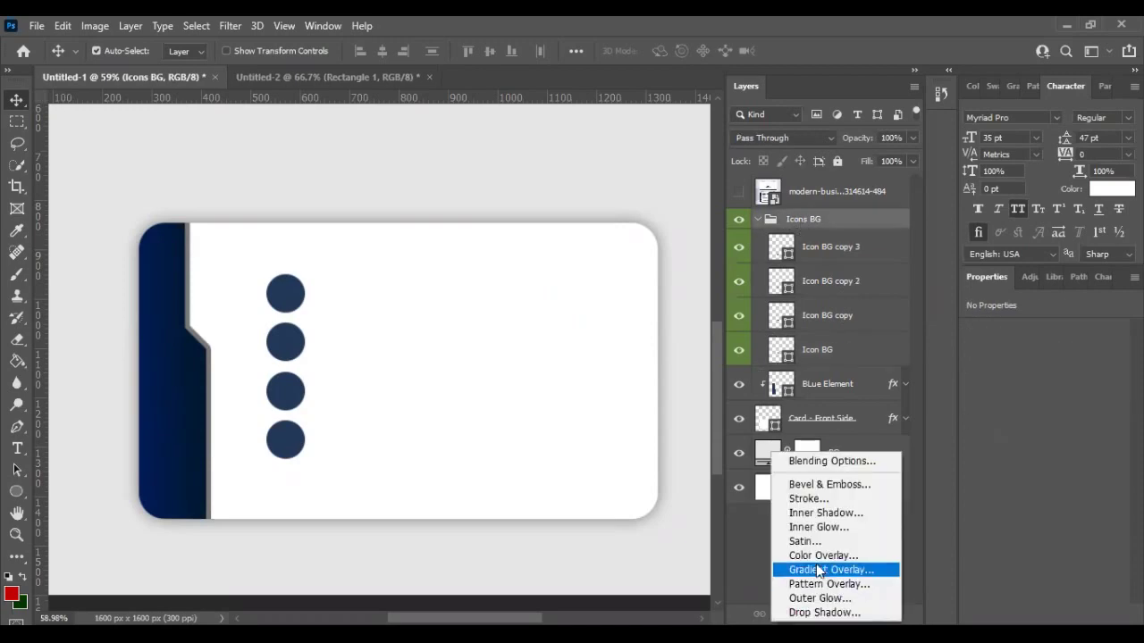
pyautogui.click(832, 570)
pyautogui.click(817, 235)
pyautogui.click(626, 351)
pyautogui.click(947, 38)
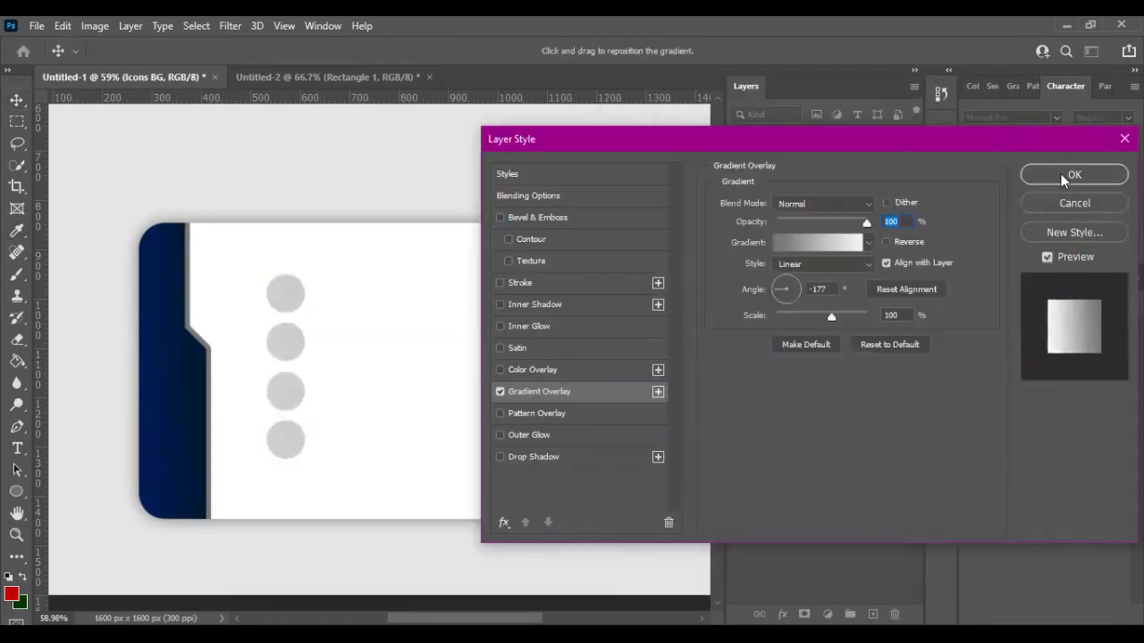
pyautogui.click(1070, 174)
# - Move the four circles onto the navy strip and commit the placed icon images
pyautogui.moveTo(286, 294); pyautogui.dragTo(173, 331)
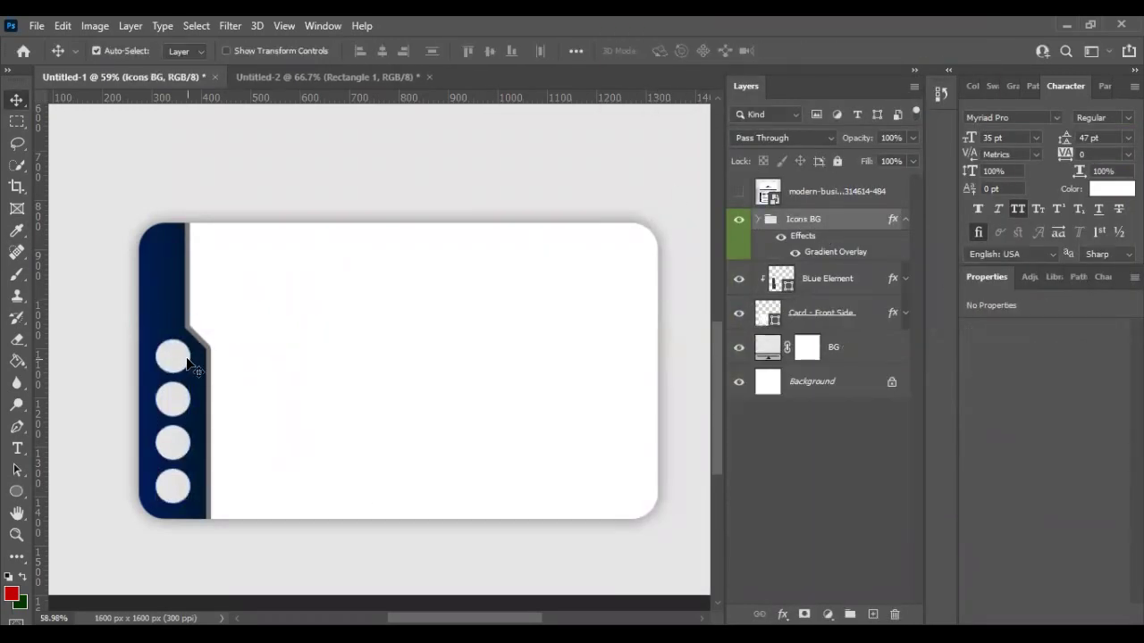
pyautogui.click(779, 474)
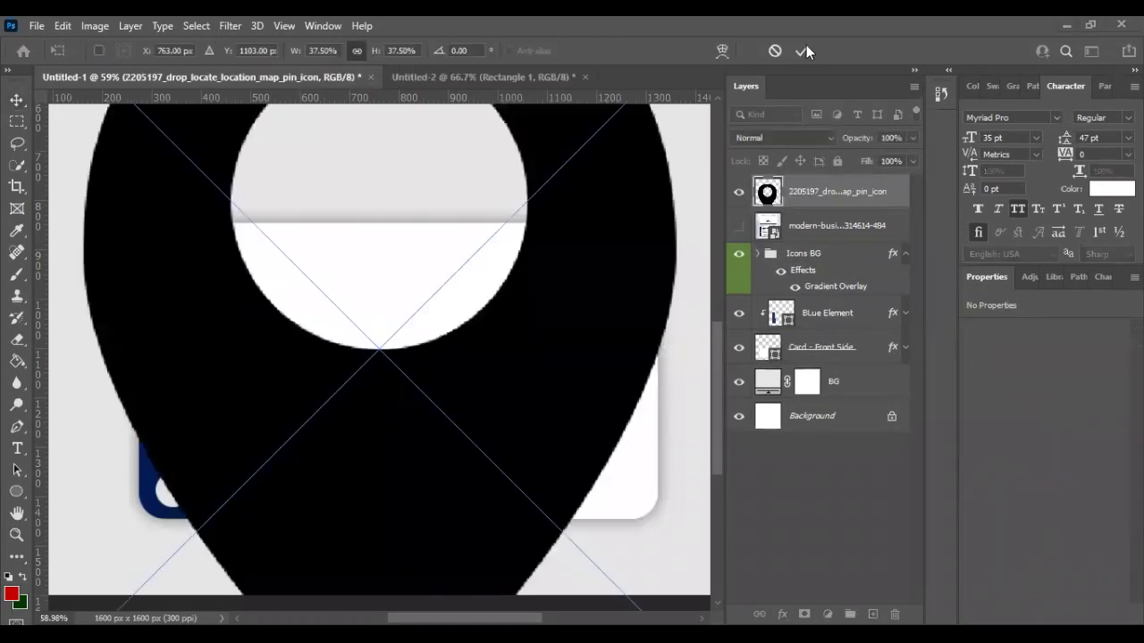
pyautogui.click(799, 50)
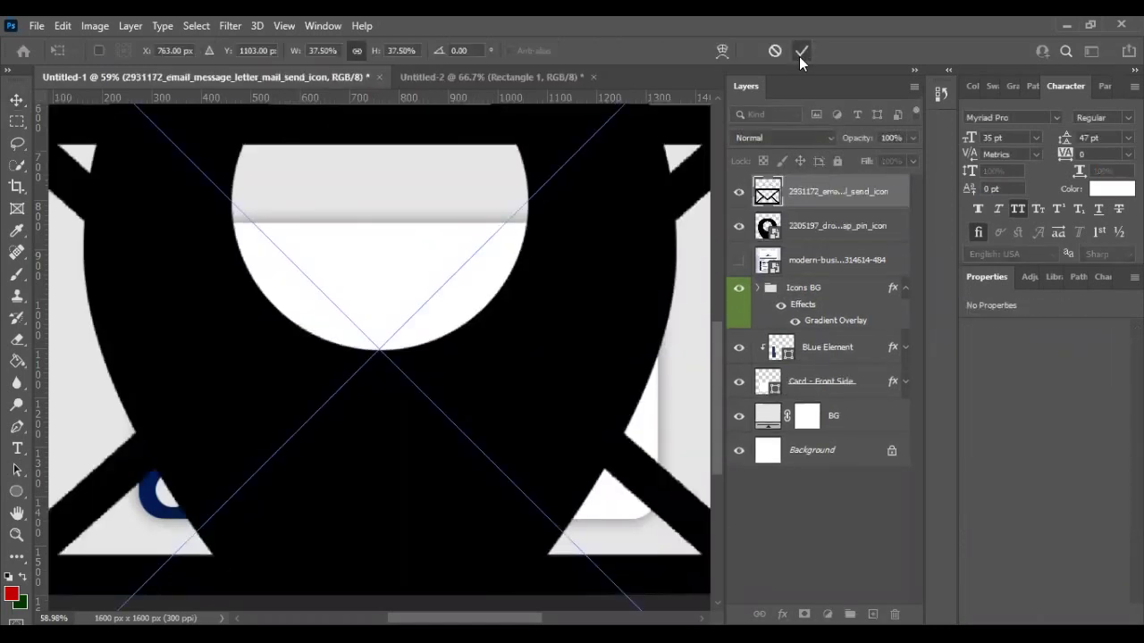
# - Scale the four icon layers to 4% and group them as 'Icons'
pyautogui.press('Return')
pyautogui.press('Return')
pyautogui.press('Return')
pyautogui.scroll(-3, 462, 312)
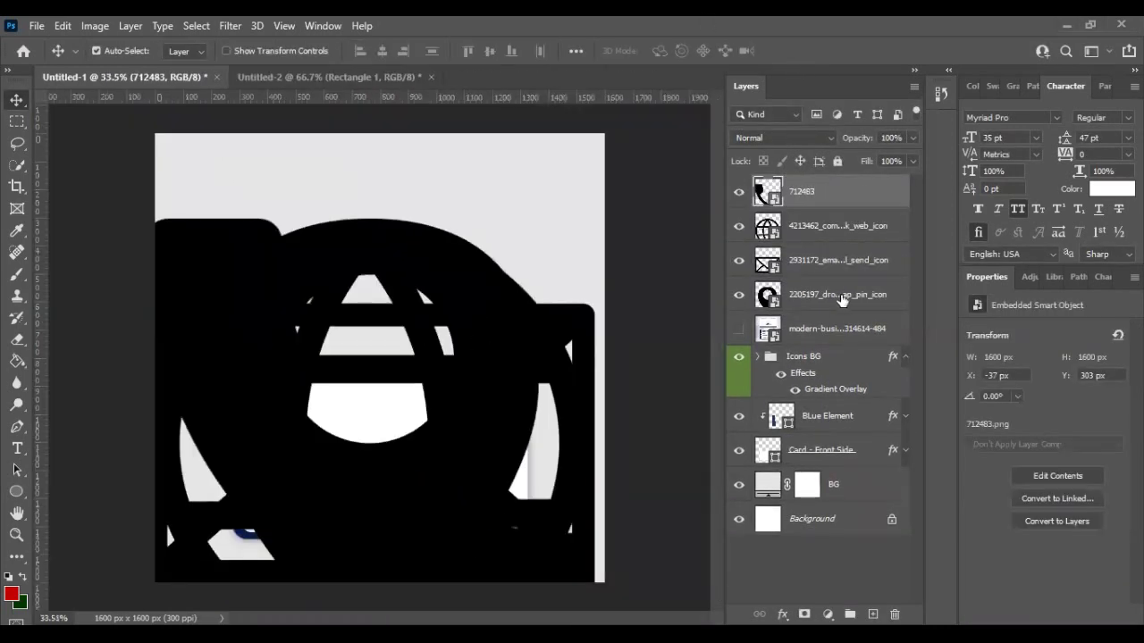
pyautogui.keyDown('shift'); pyautogui.click(843, 299); pyautogui.keyUp('shift')
pyautogui.hotkey('ctrl', 't')
pyautogui.click(308, 51)
pyautogui.write('4')
pyautogui.press('Return')
pyautogui.scroll(1, 402, 547)
pyautogui.press('Return')
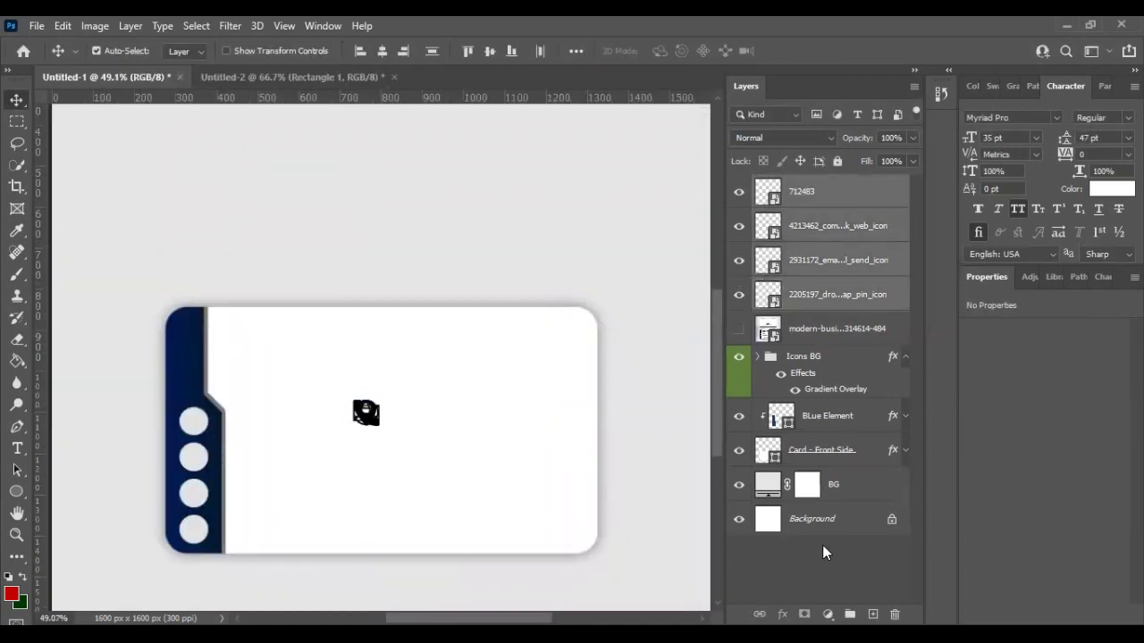
pyautogui.hotkey('ctrl', 'g')
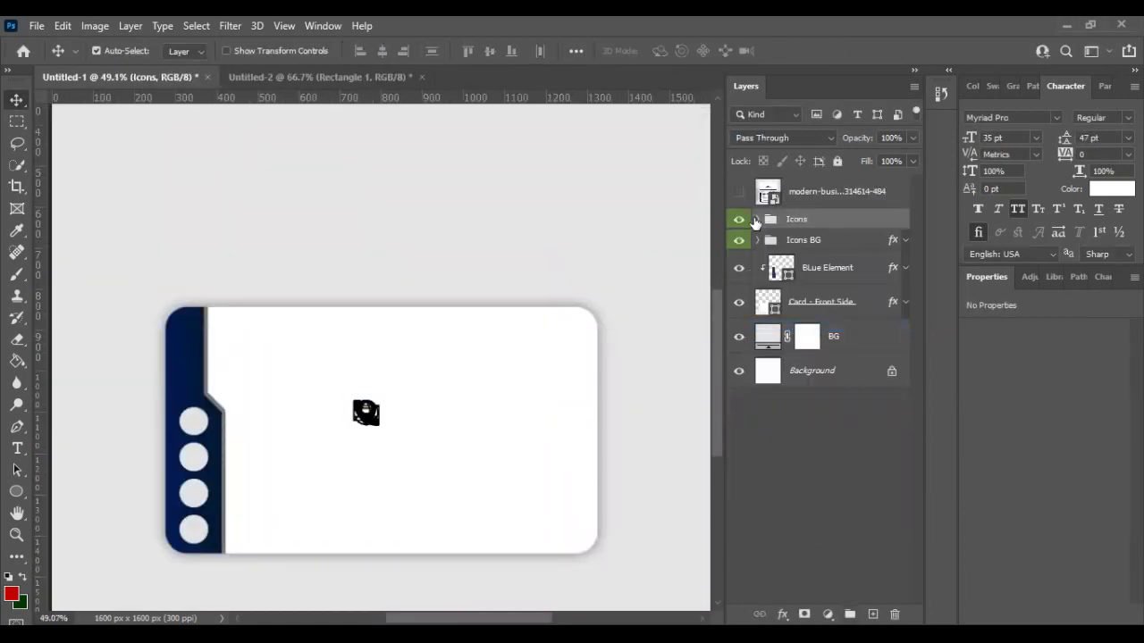
pyautogui.click(758, 219)
# - Fit the phone and mail icons into the top two circles
pyautogui.moveTo(361, 414)
pyautogui.mouseDown()
pyautogui.moveTo(329, 414)
pyautogui.moveTo(366, 450)
pyautogui.moveTo(403, 413)
pyautogui.mouseUp()
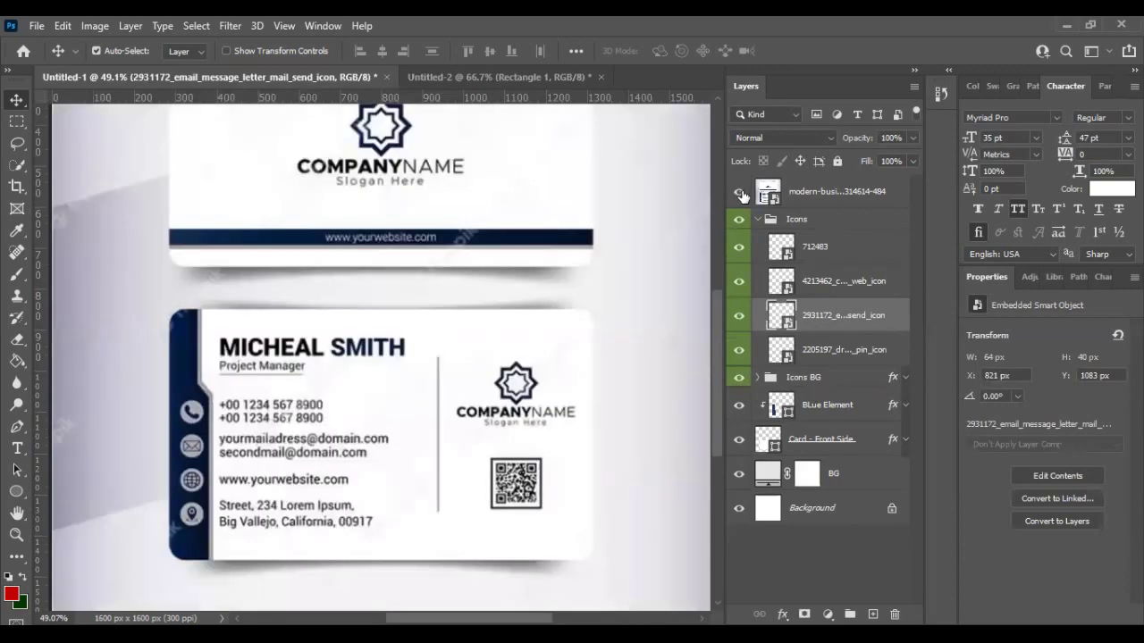
pyautogui.moveTo(329, 414); pyautogui.dragTo(194, 422)
pyautogui.hotkey('ctrl', 't')
pyautogui.scroll(1, 251, 563)
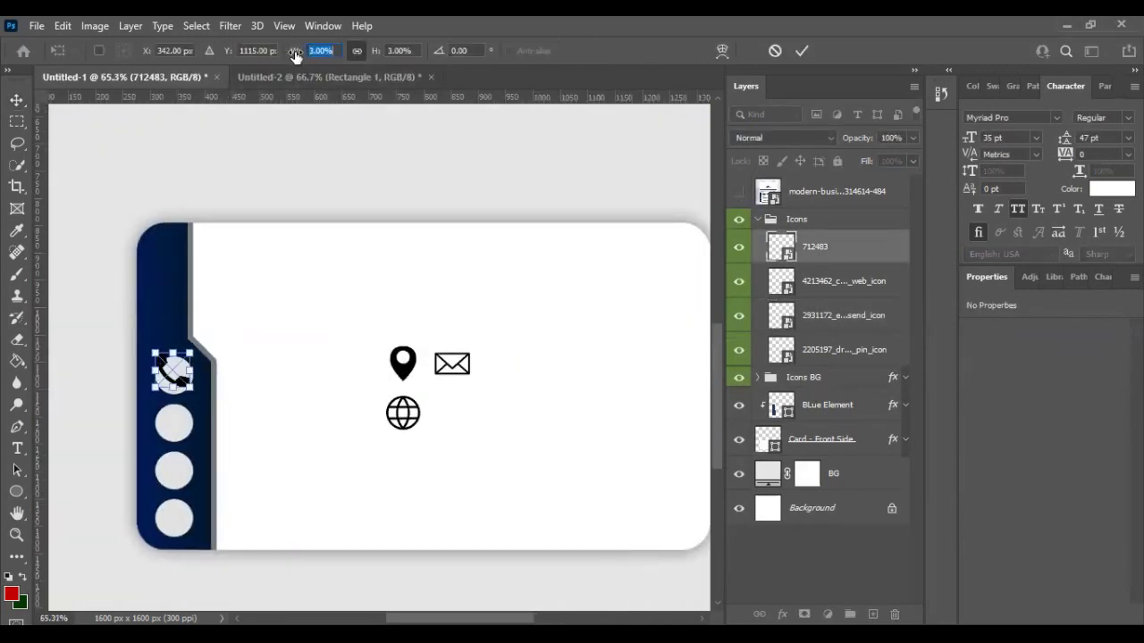
pyautogui.press('Return')
pyautogui.hotkey('alt', '[')
pyautogui.hotkey('alt', '[')
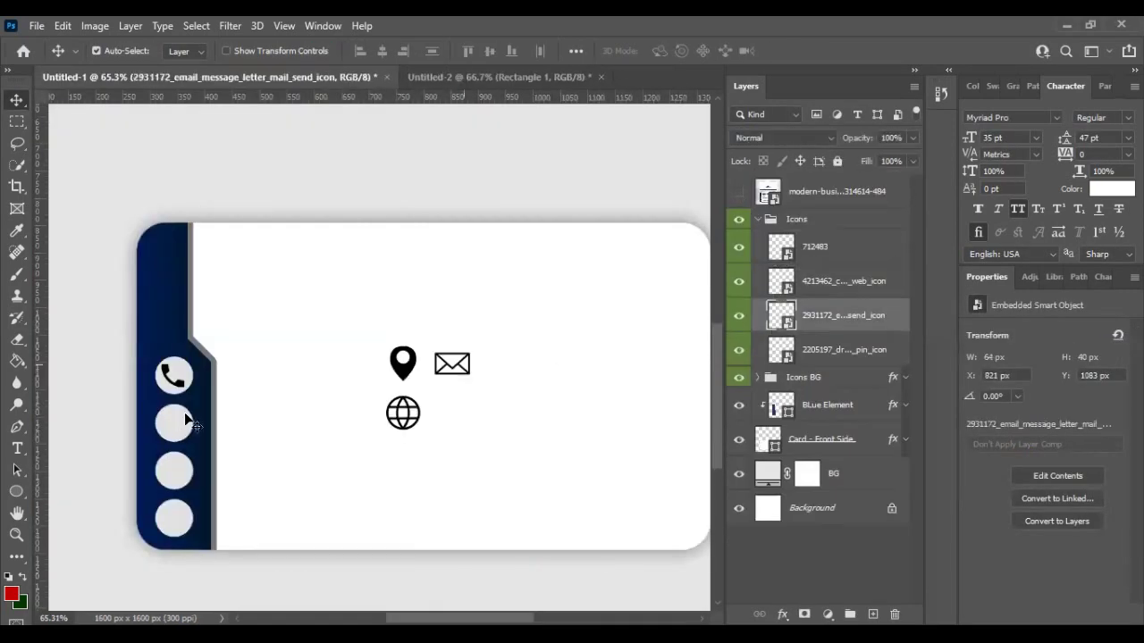
pyautogui.hotkey('ctrl', 't')
pyautogui.moveTo(453, 363); pyautogui.dragTo(173, 423)
pyautogui.press('Return')
# - Fit the globe and map-pin icons into the third and bottom circles
pyautogui.hotkey('alt', ']')
pyautogui.click(738, 191)
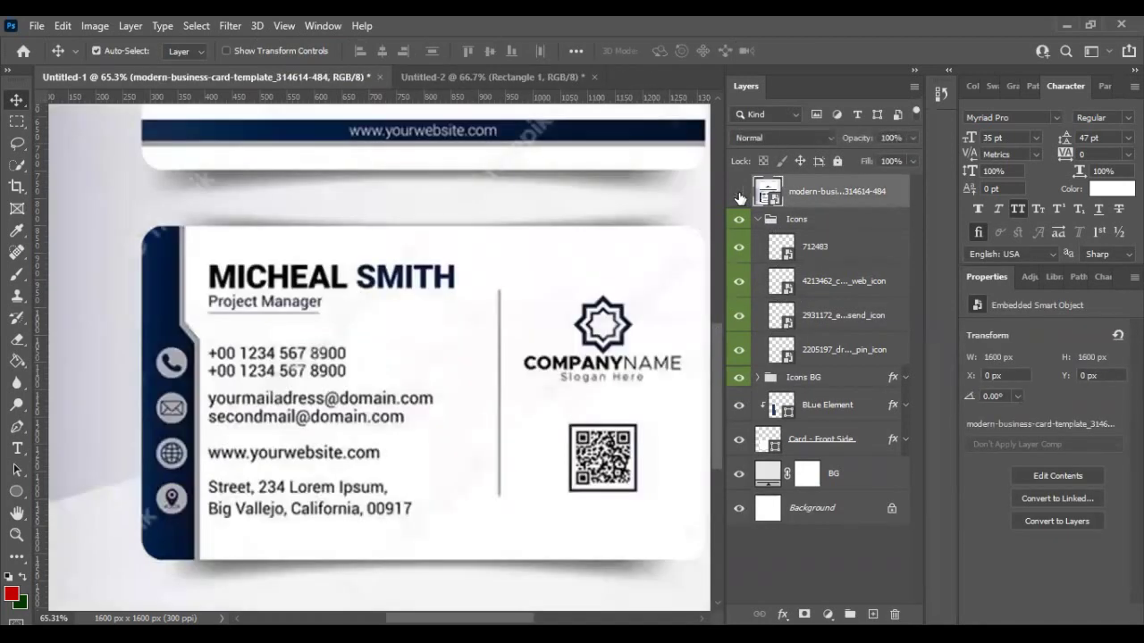
pyautogui.click(738, 192)
pyautogui.hotkey('ctrl', 't')
pyautogui.moveTo(403, 413); pyautogui.dragTo(174, 471)
pyautogui.press('Return')
pyautogui.click(738, 280)
pyautogui.hotkey('alt', '[')
pyautogui.hotkey('alt', '[')
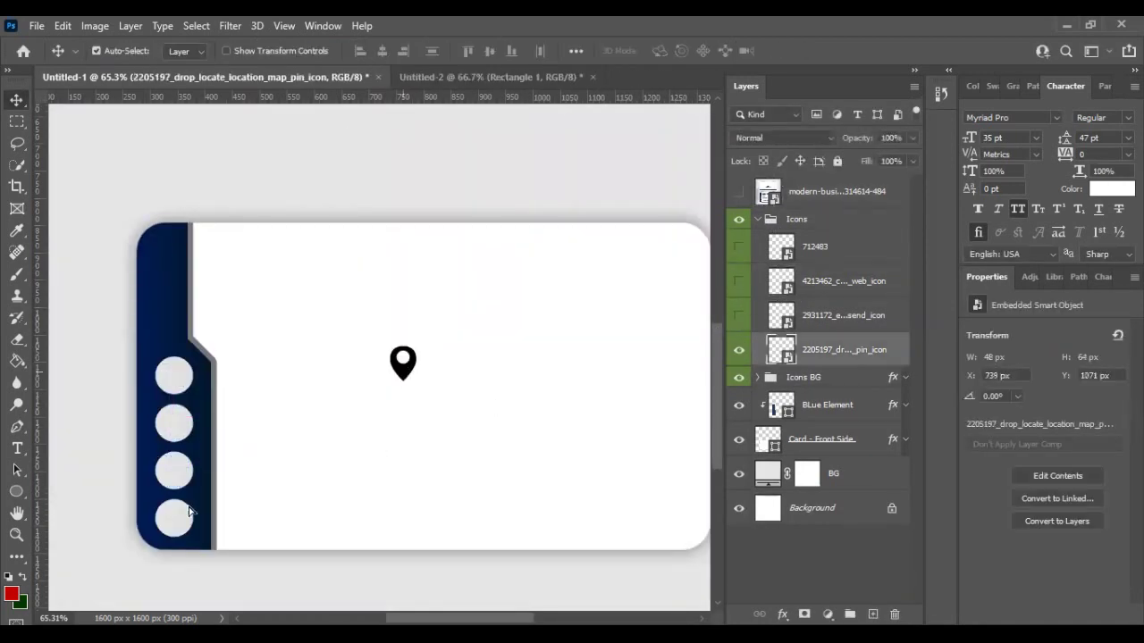
pyautogui.hotkey('ctrl', 't')
pyautogui.moveTo(403, 362); pyautogui.dragTo(174, 519)
pyautogui.press('Return')
pyautogui.click(738, 281)
pyautogui.keyDown('shift'); pyautogui.click(774, 234); pyautogui.keyUp('shift')
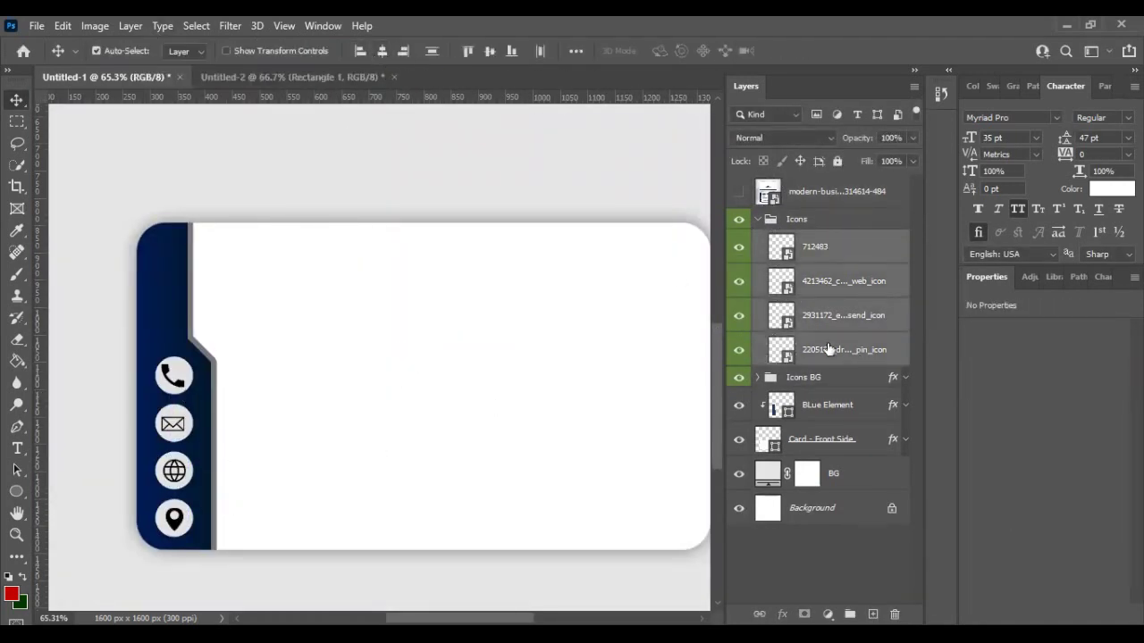
pyautogui.scroll(-3, 366, 462)
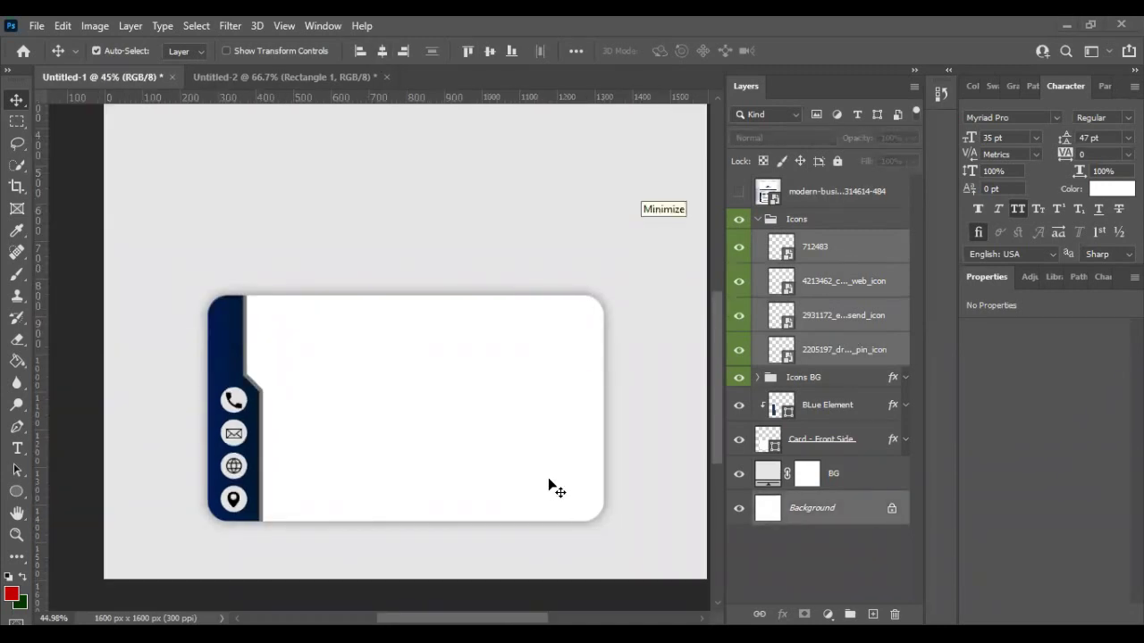
pyautogui.scroll(5, 241, 513)
# - Align the icons' horizontal centres, undoing an accidental centring on the card
pyautogui.click(739, 246)
pyautogui.click(840, 315)
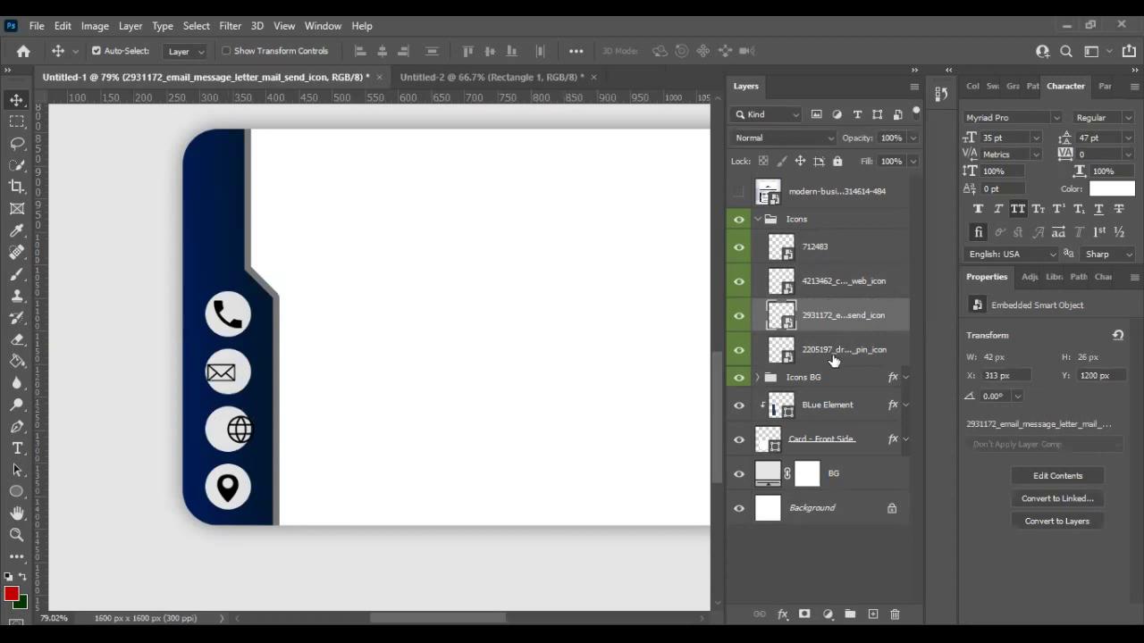
pyautogui.keyDown('shift'); pyautogui.click(836, 247); pyautogui.keyUp('shift')
pyautogui.click(384, 51)
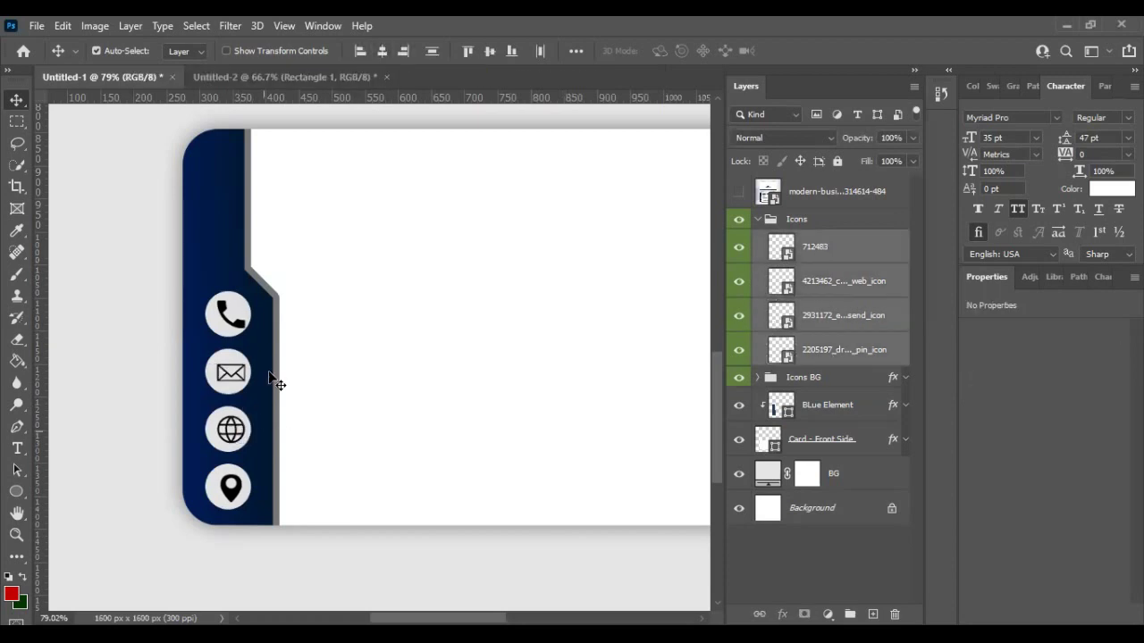
pyautogui.click(836, 521)
pyautogui.scroll(-2, 524, 380)
pyautogui.scroll(-2, 378, 519)
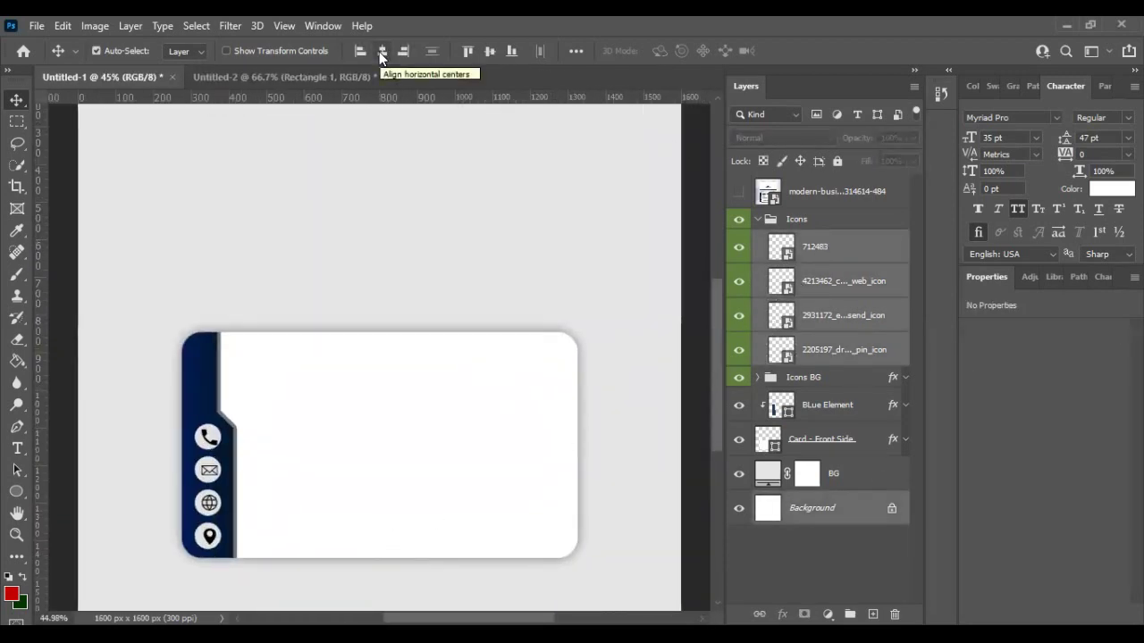
pyautogui.click(380, 50)
pyautogui.hotkey('ctrl', 'z')
# - Flatten the Blue Element strip's colour via its layer effects, then begin editing the email text
pyautogui.click(794, 219)
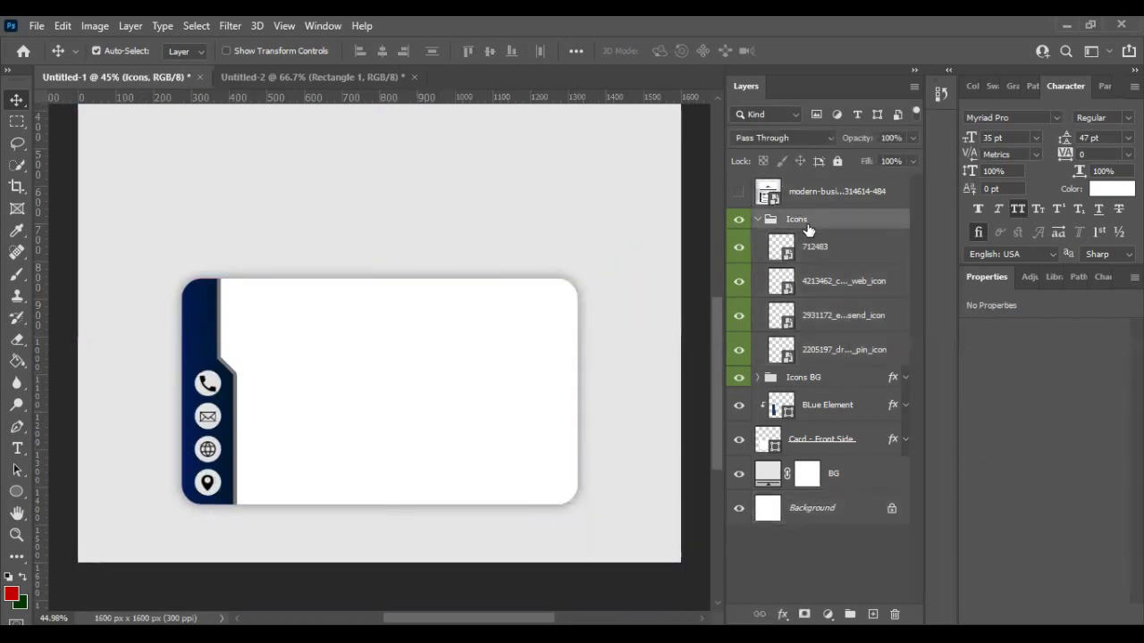
pyautogui.scroll(2, 706, 270)
pyautogui.scroll(-1, 521, 440)
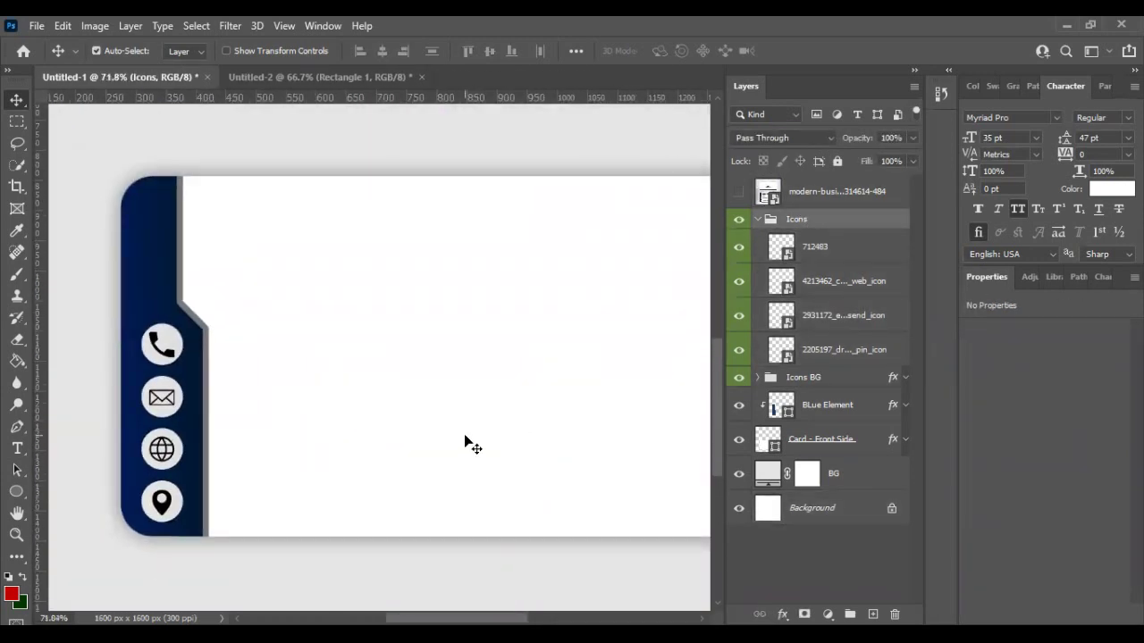
pyautogui.click(758, 219)
pyautogui.rightClick(810, 239)
pyautogui.click(858, 523)
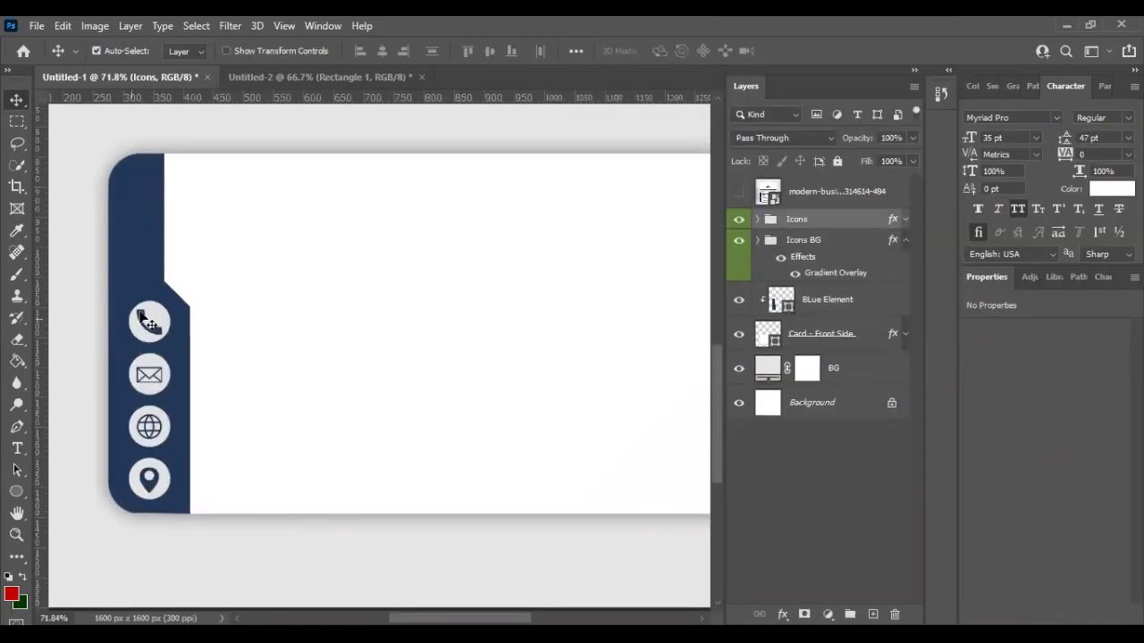
pyautogui.click(787, 312)
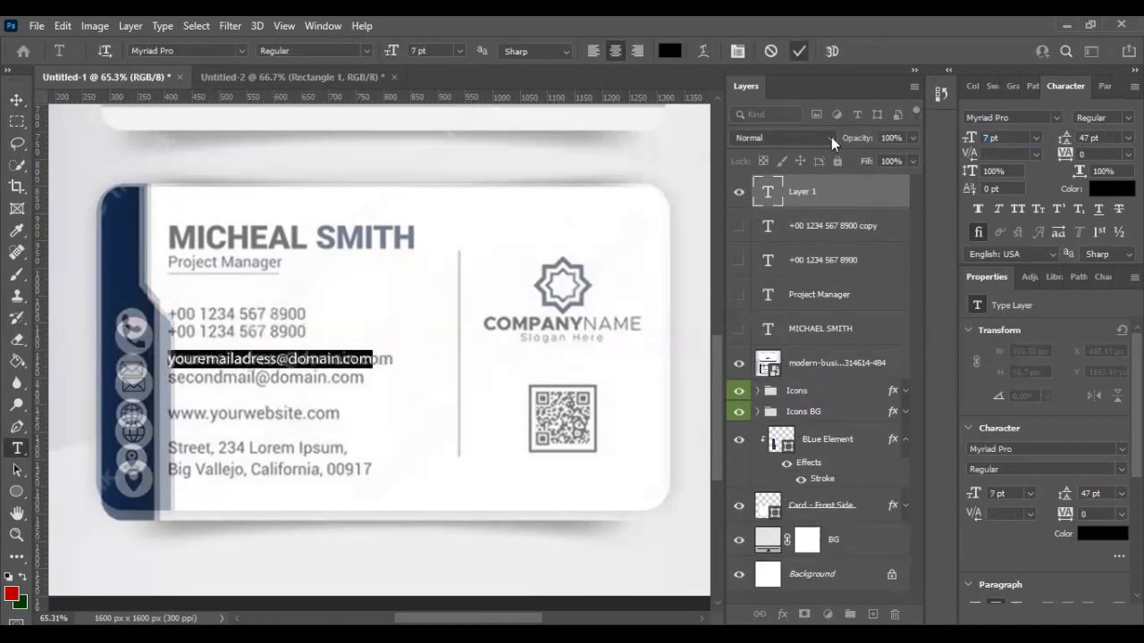
pyautogui.press('t')
pyautogui.click(241, 368)
# - Finish the second line and add a website text layer reading www…com
pyautogui.write('second')
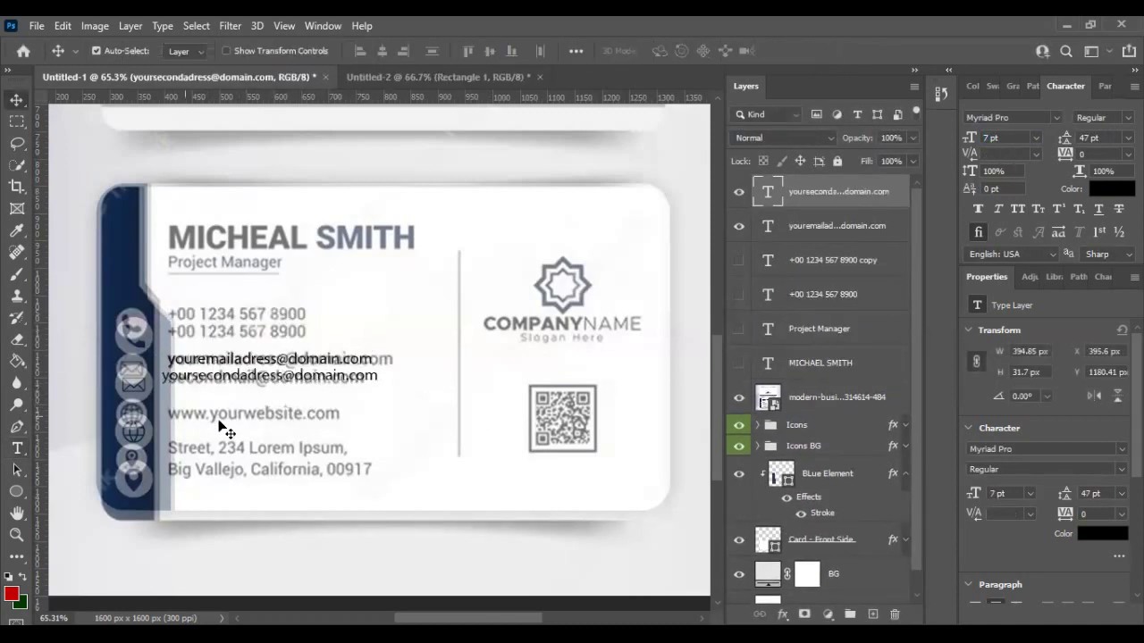
pyautogui.click(185, 409)
pyautogui.write('www')
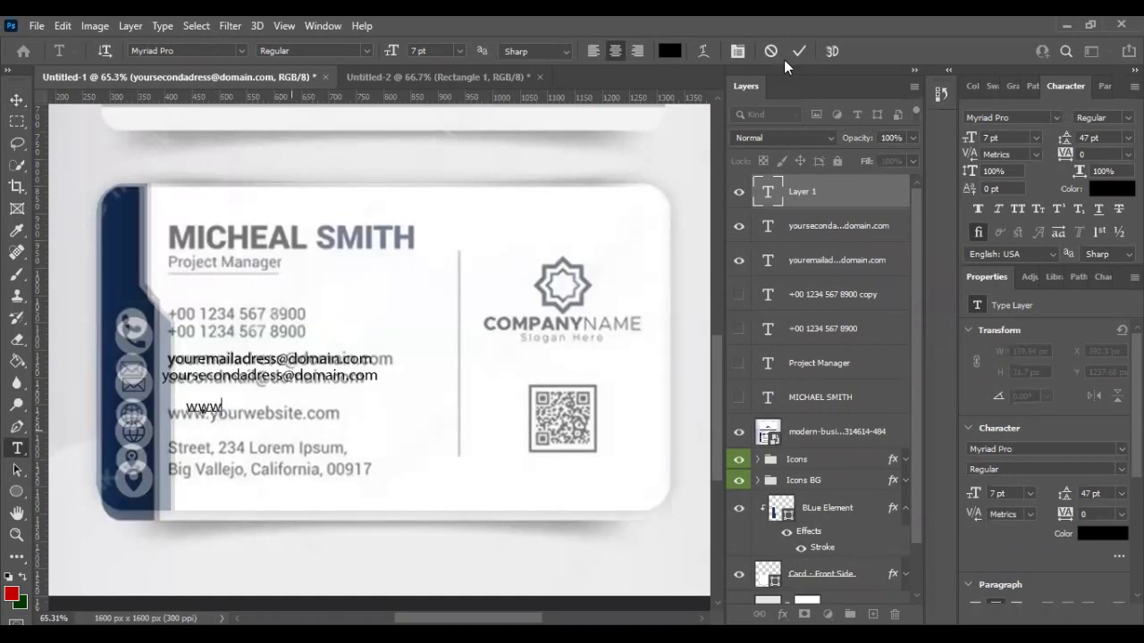
pyautogui.write('.')
pyautogui.moveTo(253, 427); pyautogui.dragTo(279, 435)
pyautogui.write('com')
# - Add the two-line address 'Street, 234 Lorem Ipsum, / Big Vallejo, California, 00917' at 7.21 pt
pyautogui.click(228, 498)
pyautogui.write('Street, 234 Lorem Ipsum,')
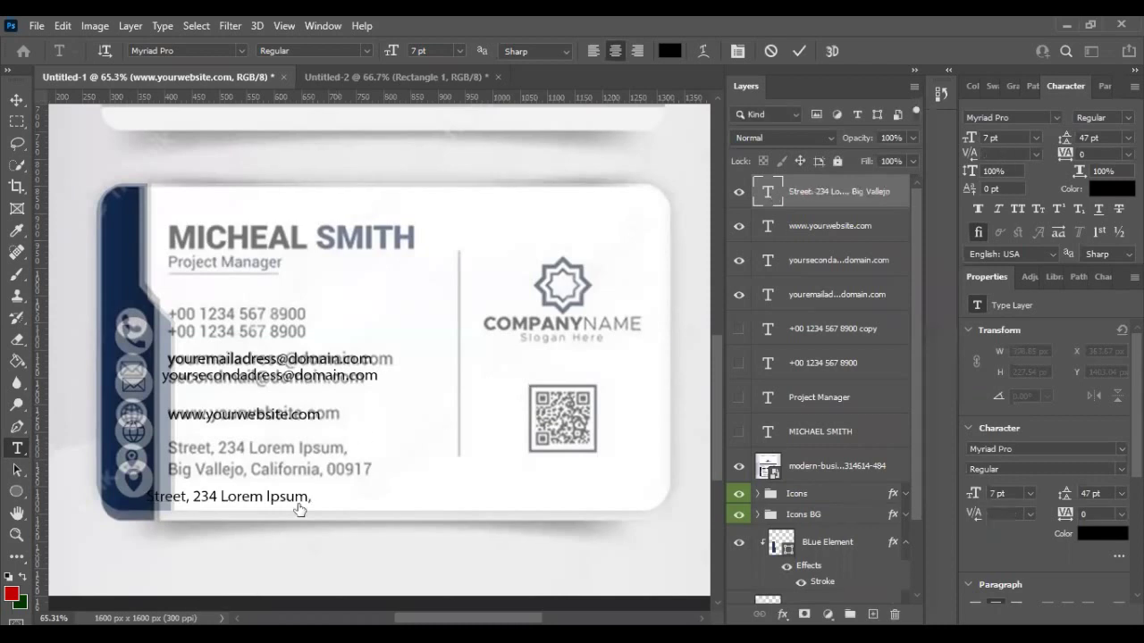
pyautogui.press('Return')
pyautogui.write('Big Vallejo, California, 00917')
pyautogui.hotkey('ctrl', 'a')
pyautogui.moveTo(268, 501); pyautogui.dragTo(286, 457)
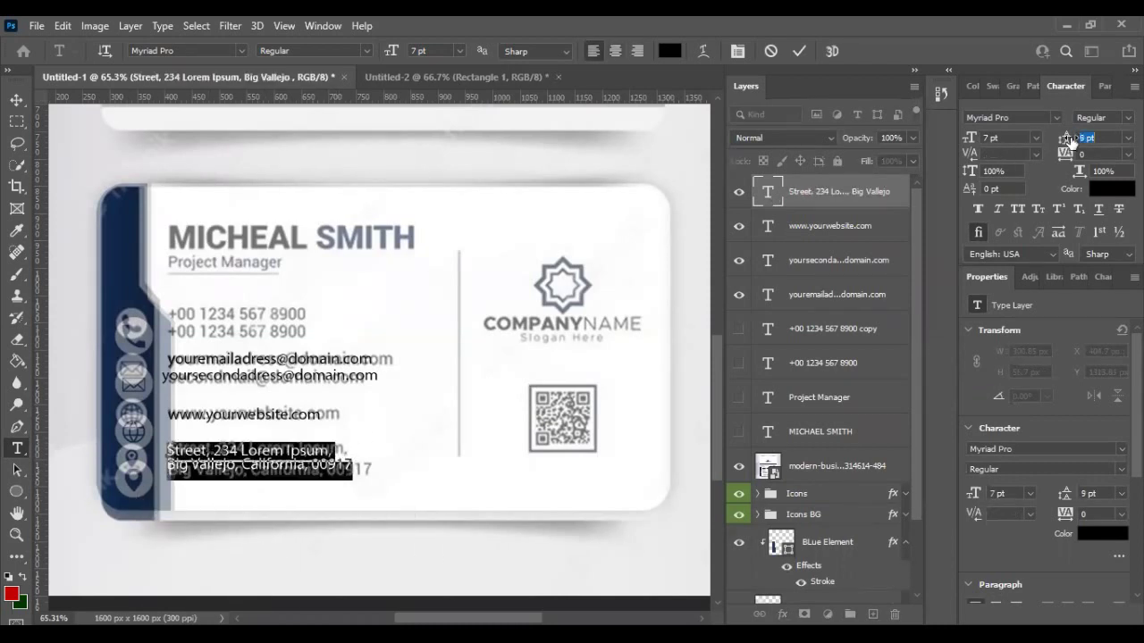
pyautogui.click(799, 51)
# - Hide the overlay text layers to check the MICHAEL SMITH and Project Manager text
pyautogui.keyDown('shift'); pyautogui.click(780, 294); pyautogui.keyUp('shift')
pyautogui.click(780, 343)
pyautogui.moveTo(738, 191); pyautogui.dragTo(738, 294)
pyautogui.click(738, 431)
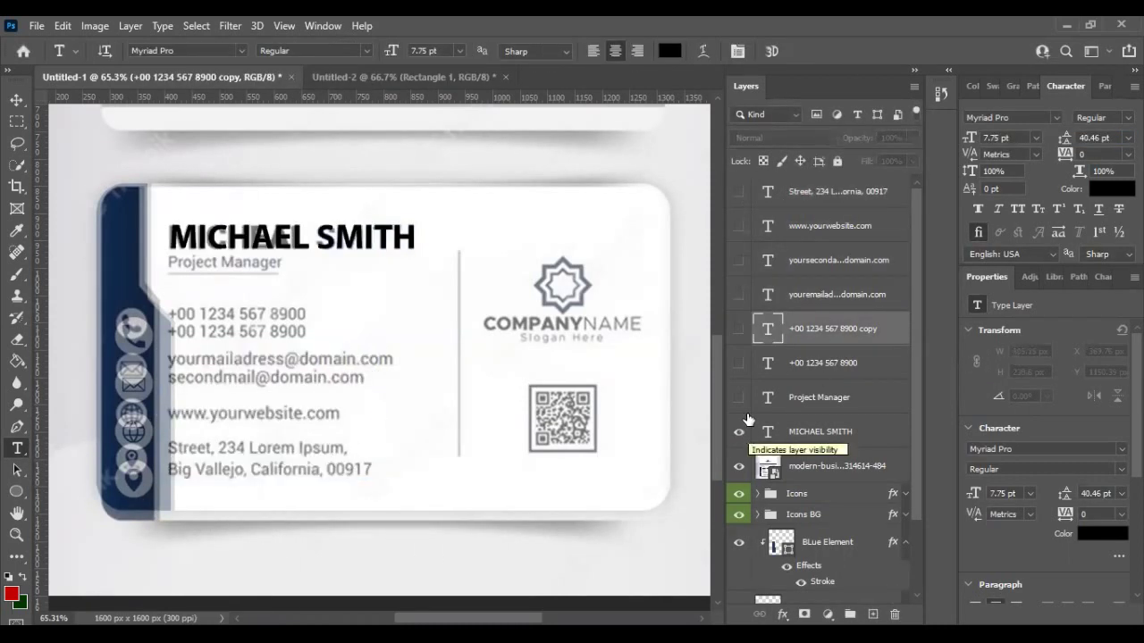
pyautogui.click(738, 397)
pyautogui.click(820, 396)
pyautogui.hotkey('ctrl', 't')
pyautogui.click(830, 51)
# - Show the text layers again and move the reference image to the top at 100% opacity
pyautogui.moveTo(738, 363); pyautogui.dragTo(738, 192)
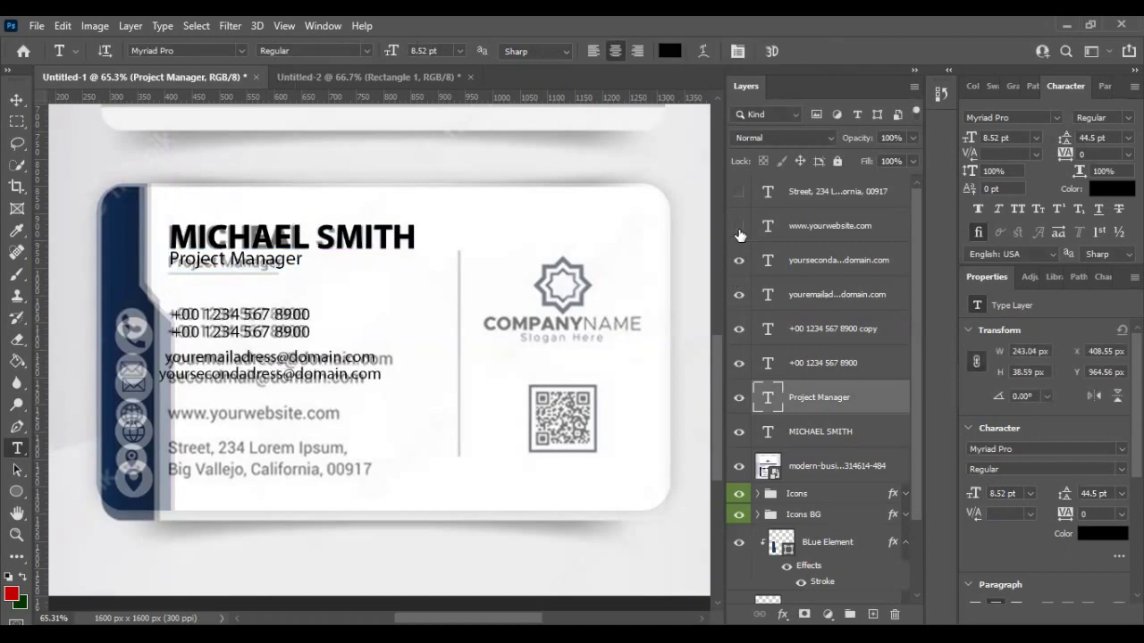
pyautogui.moveTo(819, 465); pyautogui.dragTo(820, 183)
pyautogui.moveTo(863, 143); pyautogui.dragTo(903, 143)
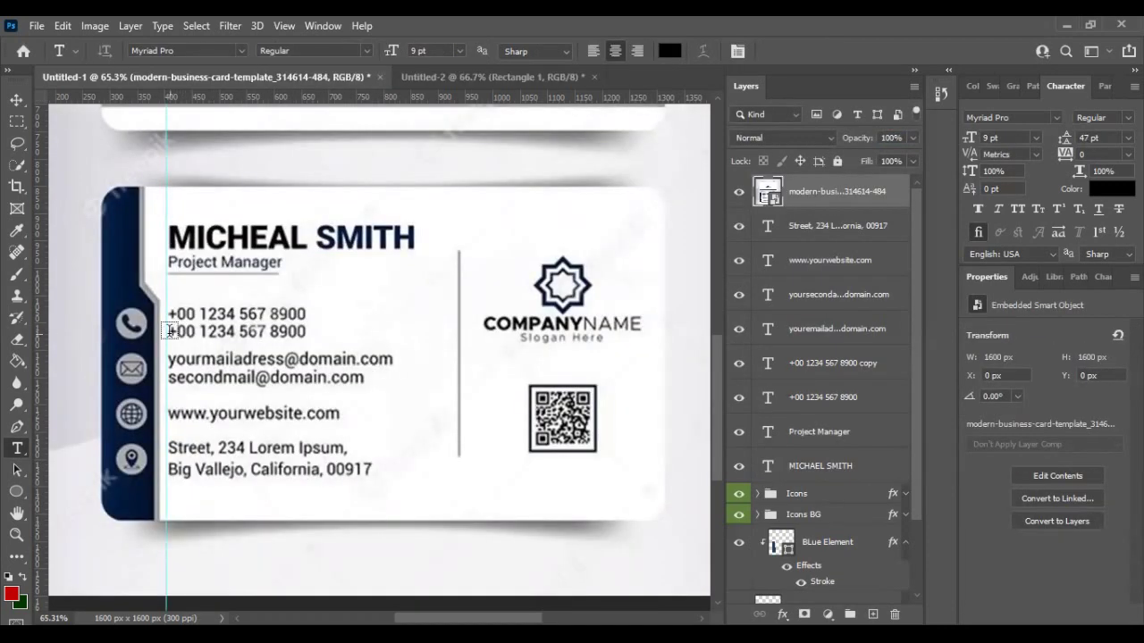
# - Hide the reference card and select the MICHAEL SMITH and Project Manager layers
pyautogui.click(739, 191)
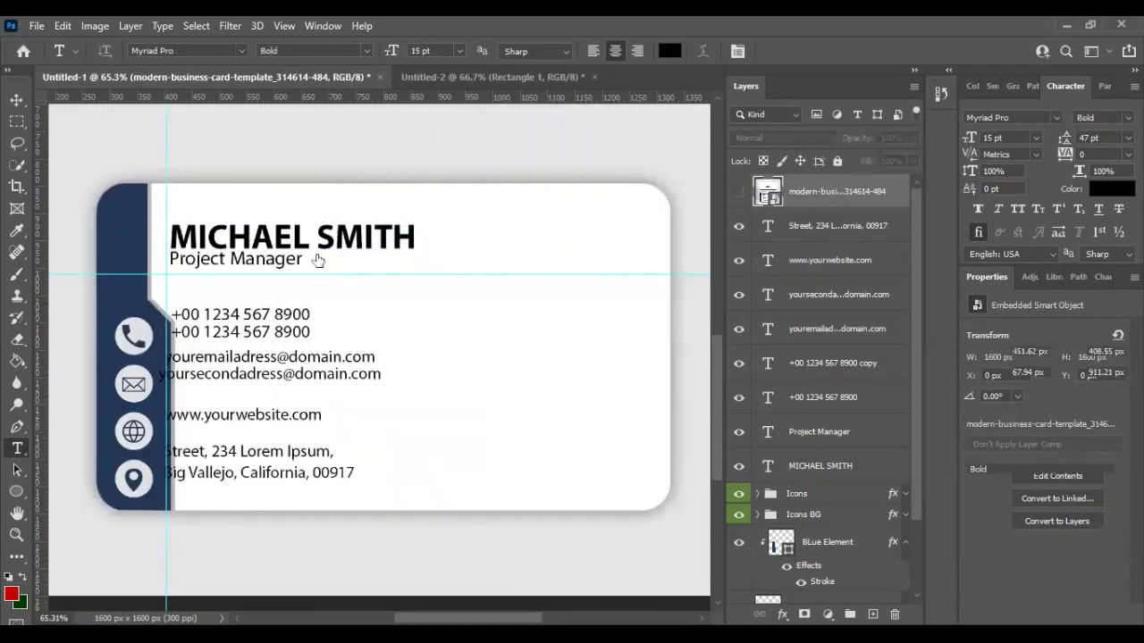
pyautogui.click(819, 465)
pyautogui.keyDown('alt'); pyautogui.scroll(1, 402, 357); pyautogui.keyUp('alt')
pyautogui.click(820, 432)
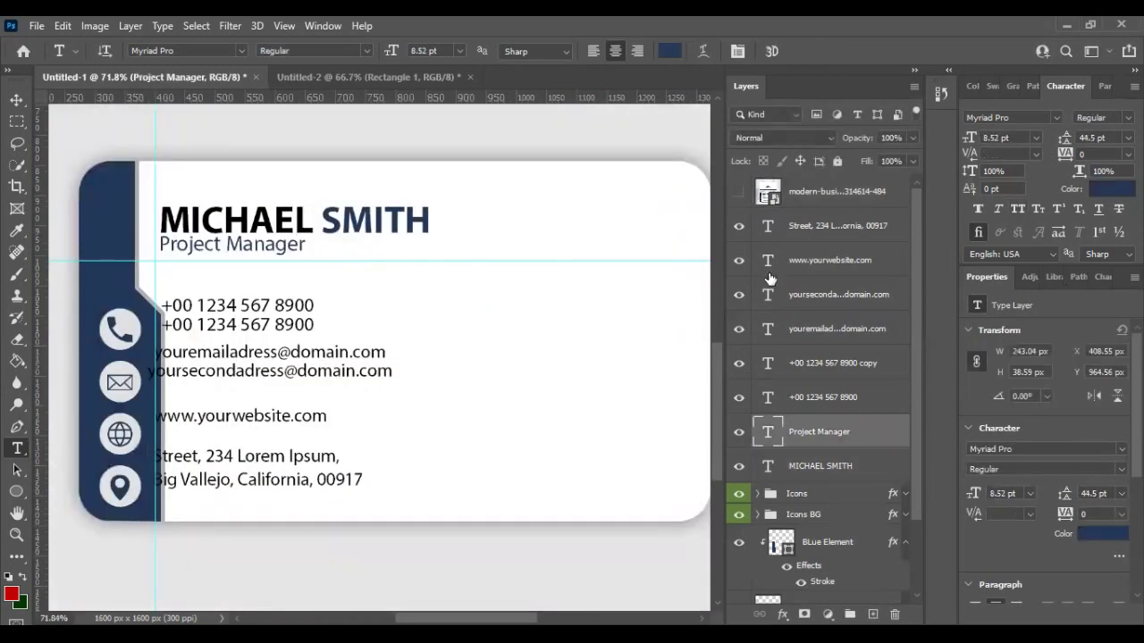
# - Draw a 1 px navy line under the Project Manager title
pyautogui.rightClick(17, 491)
pyautogui.click(72, 555)
pyautogui.moveTo(156, 261); pyautogui.dragTo(316, 261)
pyautogui.write('1')
pyautogui.press('Return')
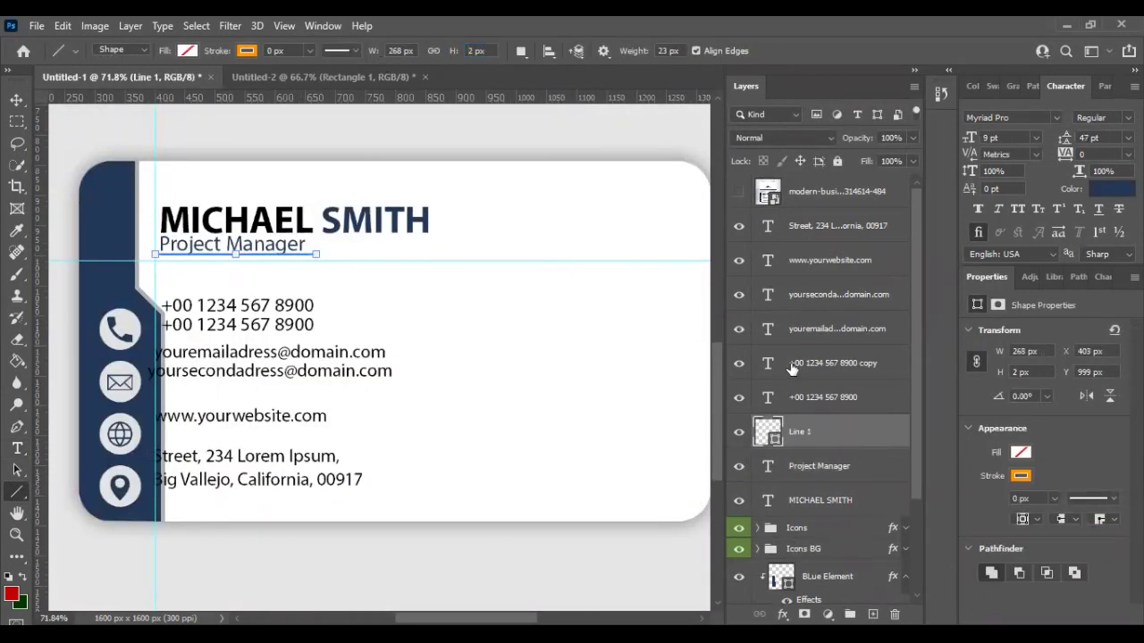
pyautogui.keyDown('alt'); pyautogui.scroll(8, 194, 258); pyautogui.keyUp('alt')
pyautogui.click(186, 50)
pyautogui.click(98, 119)
# - Nudge the MICHAEL SMITH name and Project Manager title slightly left
pyautogui.press('v')
pyautogui.click(843, 446)
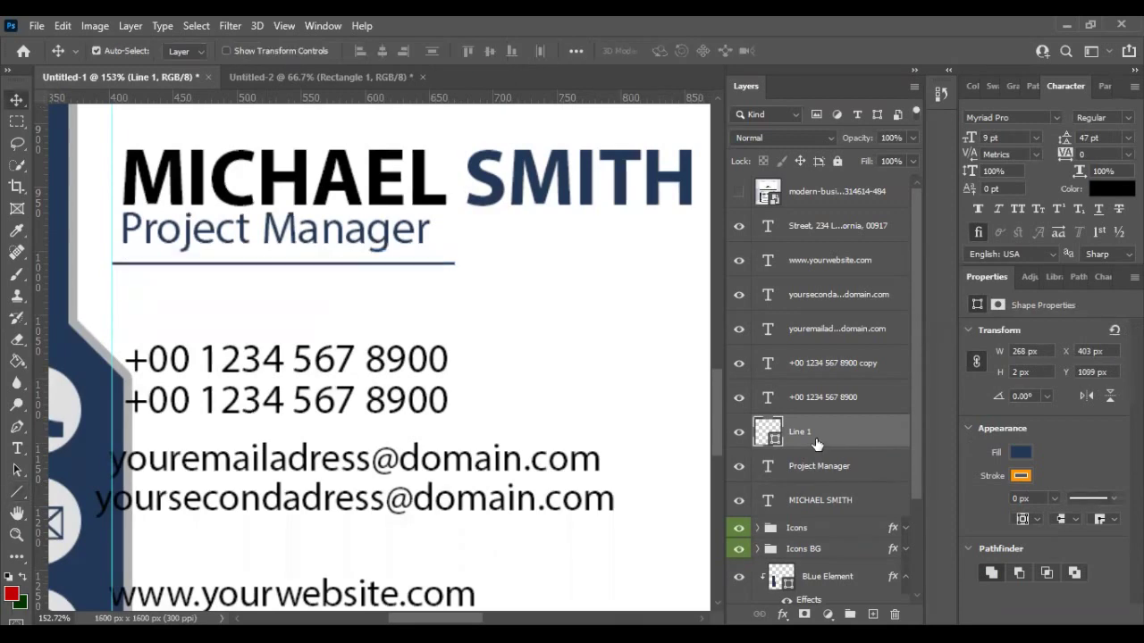
pyautogui.keyDown('alt'); pyautogui.scroll(-3, 242, 263); pyautogui.keyUp('alt')
pyautogui.click(840, 466)
pyautogui.keyDown('shift'); pyautogui.click(840, 500); pyautogui.keyUp('shift')
pyautogui.moveTo(168, 196); pyautogui.dragTo(160, 196)
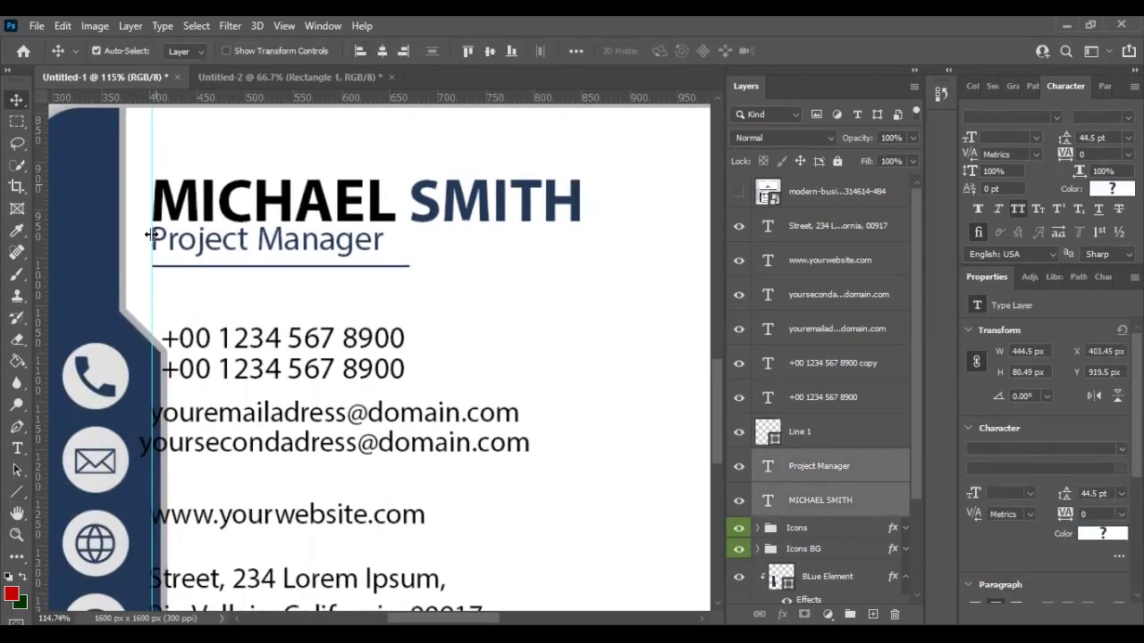
pyautogui.keyDown('alt'); pyautogui.scroll(-1, 349, 548); pyautogui.keyUp('alt')
pyautogui.keyDown('alt'); pyautogui.scroll(-1, 138, 331); pyautogui.keyUp('alt')
pyautogui.keyDown('alt'); pyautogui.scroll(-1, 138, 304); pyautogui.keyUp('alt')
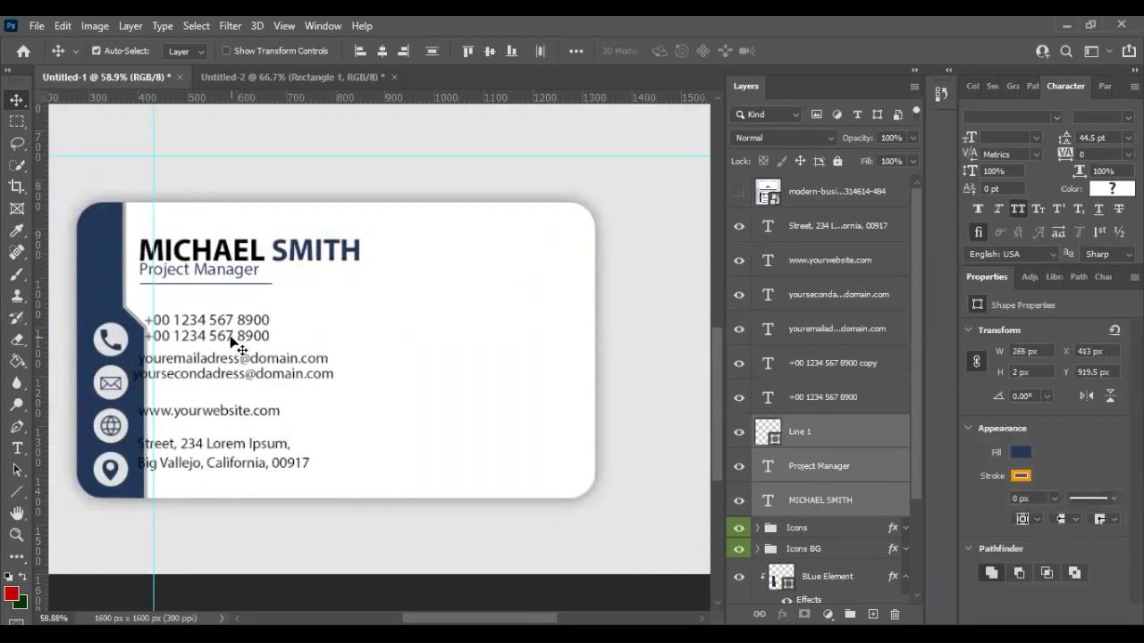
# - Shift the name right, then left-align the six contact text layers and nudge them down
pyautogui.hotkey('shift', 'Right')
pyautogui.hotkey('shift', 'Right')
pyautogui.hotkey('shift', 'Right')
pyautogui.click(874, 475)
pyautogui.click(833, 397)
pyautogui.keyDown('shift'); pyautogui.click(837, 225); pyautogui.keyUp('shift')
pyautogui.click(360, 51)
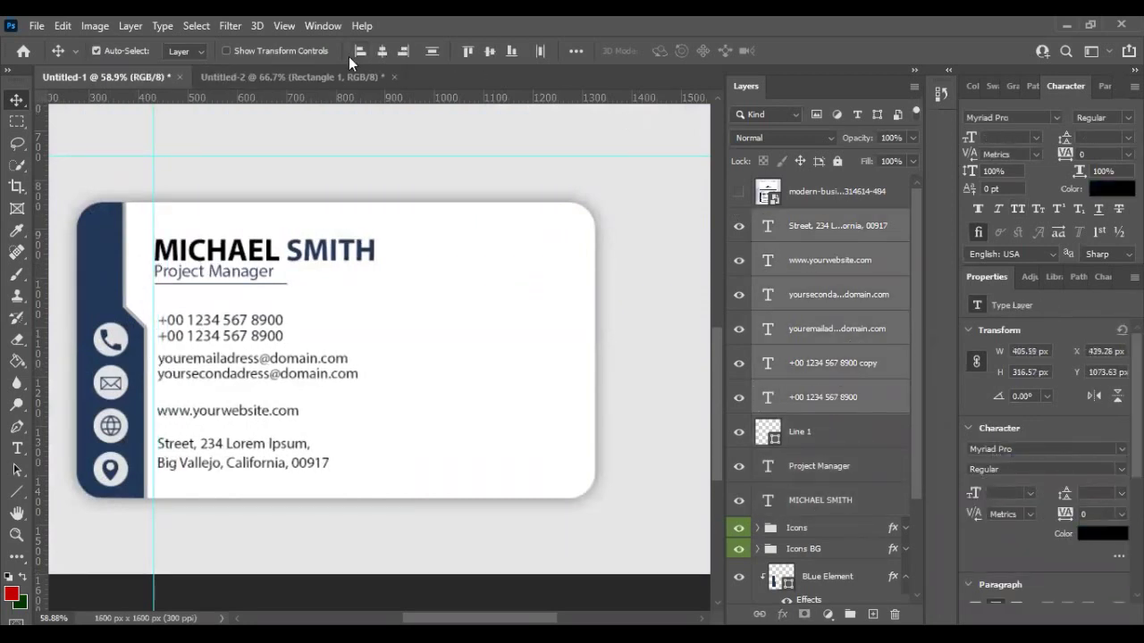
pyautogui.hotkey('shift', 'Down')
pyautogui.hotkey('shift', 'Down')
pyautogui.hotkey('shift', 'Down')
# - Try shifting the contact text right, then move it back left
pyautogui.click(247, 373)
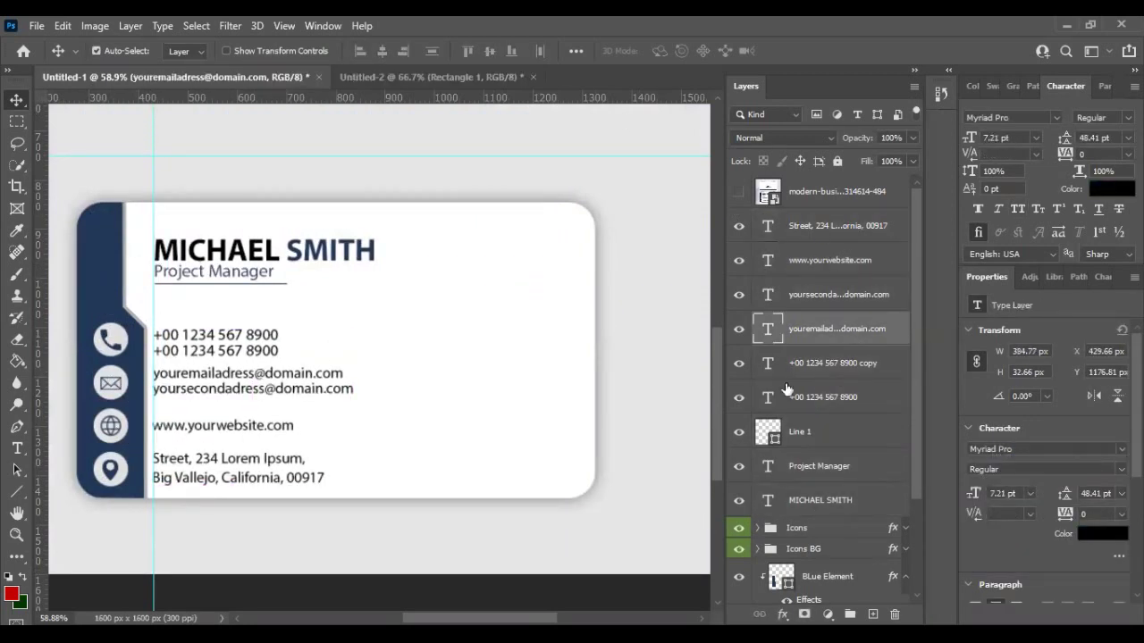
pyautogui.hotkey('ctrl', 'z')
pyautogui.hotkey('shift', 'Right')
pyautogui.hotkey('shift', 'Right')
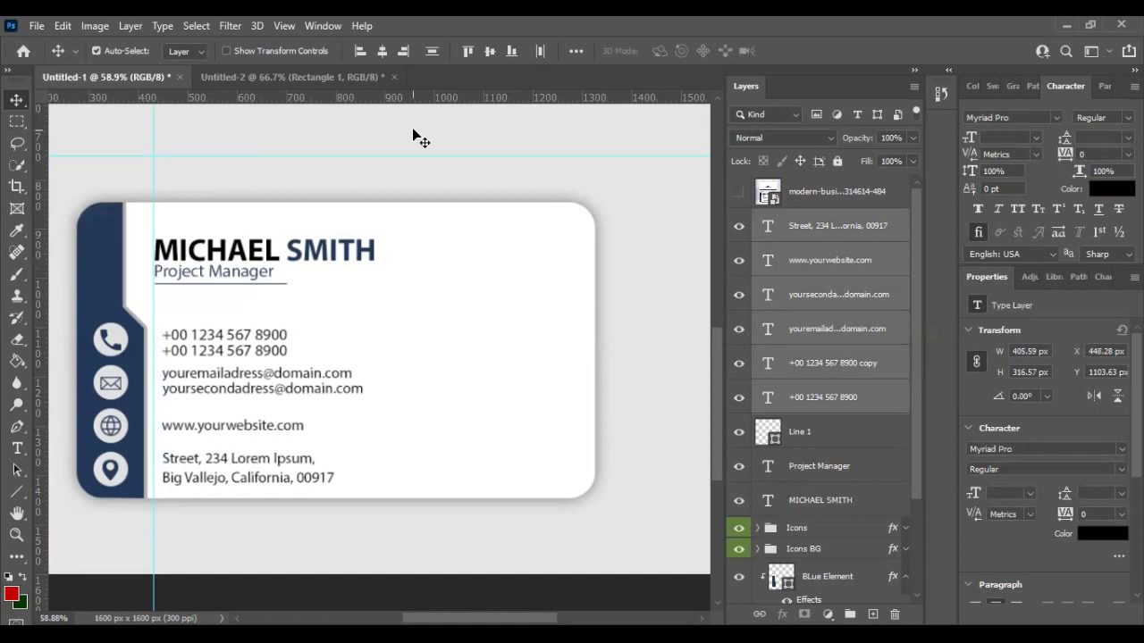
pyautogui.hotkey('shift', 'Right')
pyautogui.hotkey('shift', 'Right')
pyautogui.hotkey('shift', 'Right')
pyautogui.hotkey('shift', 'Right')
pyautogui.hotkey('shift', 'Right')
pyautogui.hotkey('shift', 'Right')
pyautogui.hotkey('ctrl', 'z')
pyautogui.hotkey('ctrl', 'z')
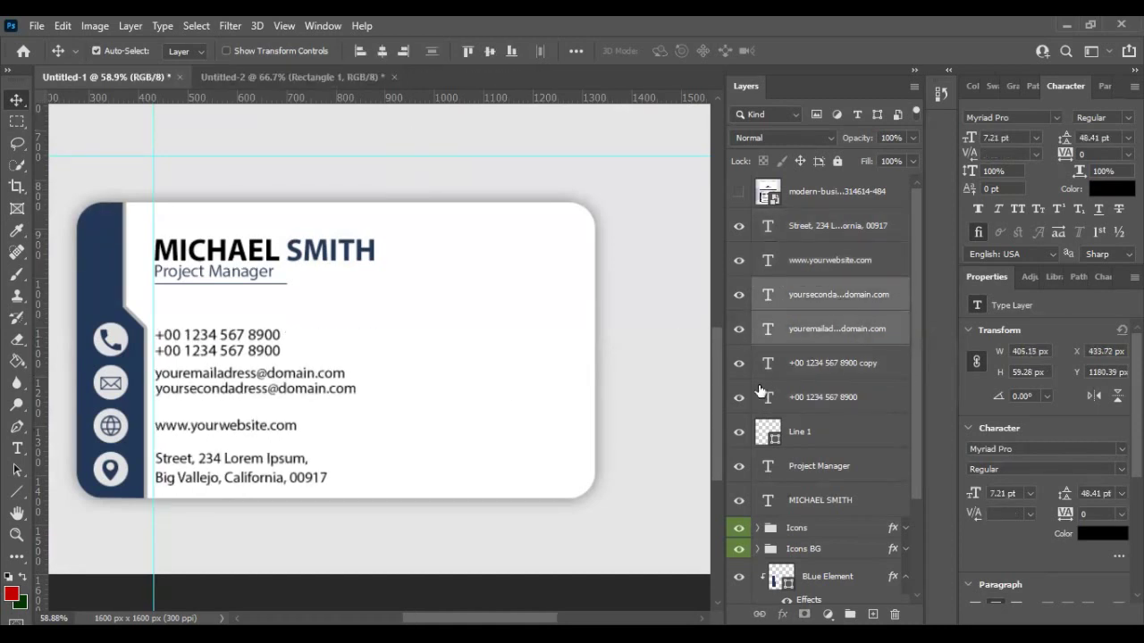
pyautogui.hotkey('ctrl', 'z')
pyautogui.hotkey('ctrl', 'r')
pyautogui.hotkey('ctrl', 'r')
pyautogui.hotkey('ctrl', 'r')
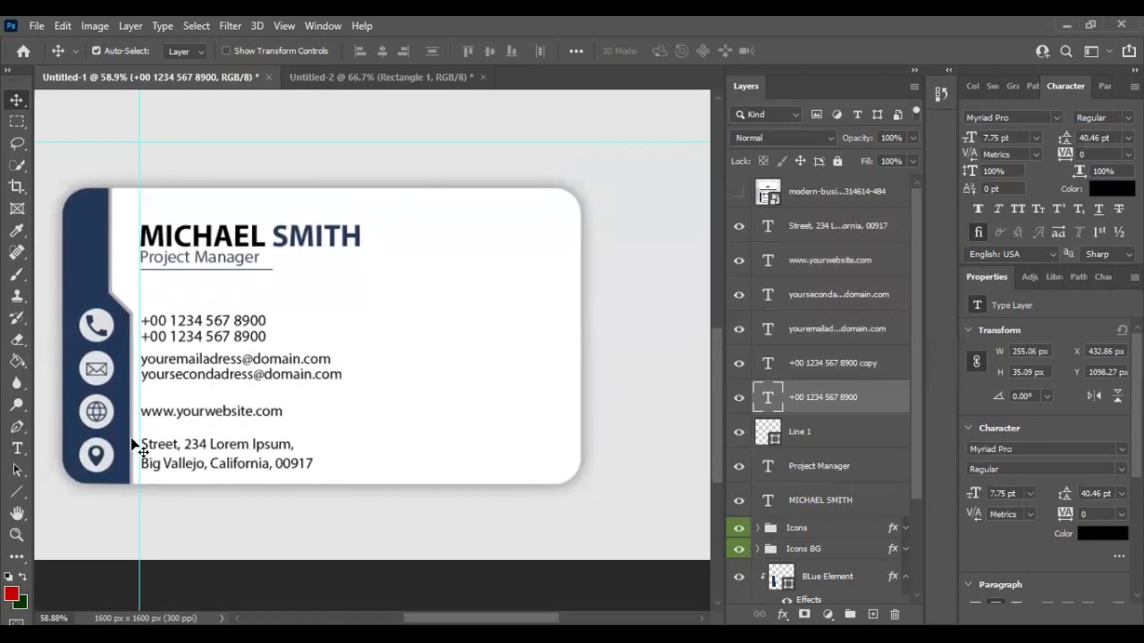
# - Group the address text as 'Addres' and the website text as 'Website'
pyautogui.keyDown('ctrl'); pyautogui.click(135, 445); pyautogui.keyUp('ctrl')
pyautogui.keyDown('ctrl'); pyautogui.click(161, 438); pyautogui.keyUp('ctrl')
pyautogui.hotkey('ctrl', 'g')
pyautogui.write('Addres')
pyautogui.click(830, 268)
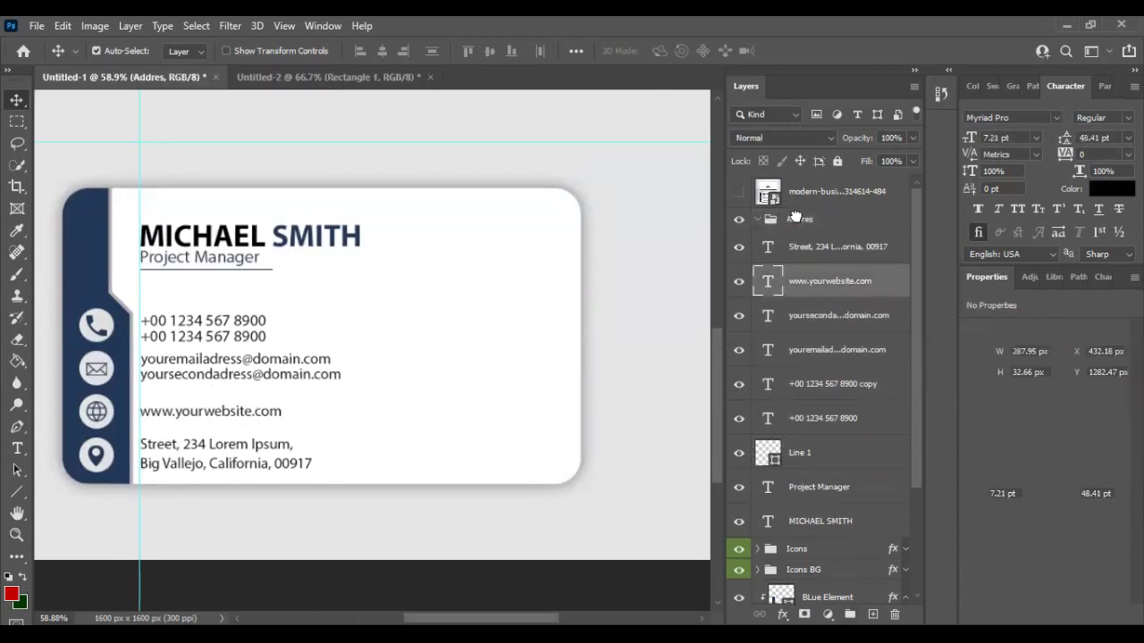
pyautogui.hotkey('ctrl', 'g')
pyautogui.doubleClick(800, 240)
pyautogui.write('Website')
pyautogui.click(758, 241)
# - Group the two email lines as 'Email' and the two phone lines together
pyautogui.click(838, 267)
pyautogui.keyDown('shift'); pyautogui.click(836, 288); pyautogui.keyUp('shift')
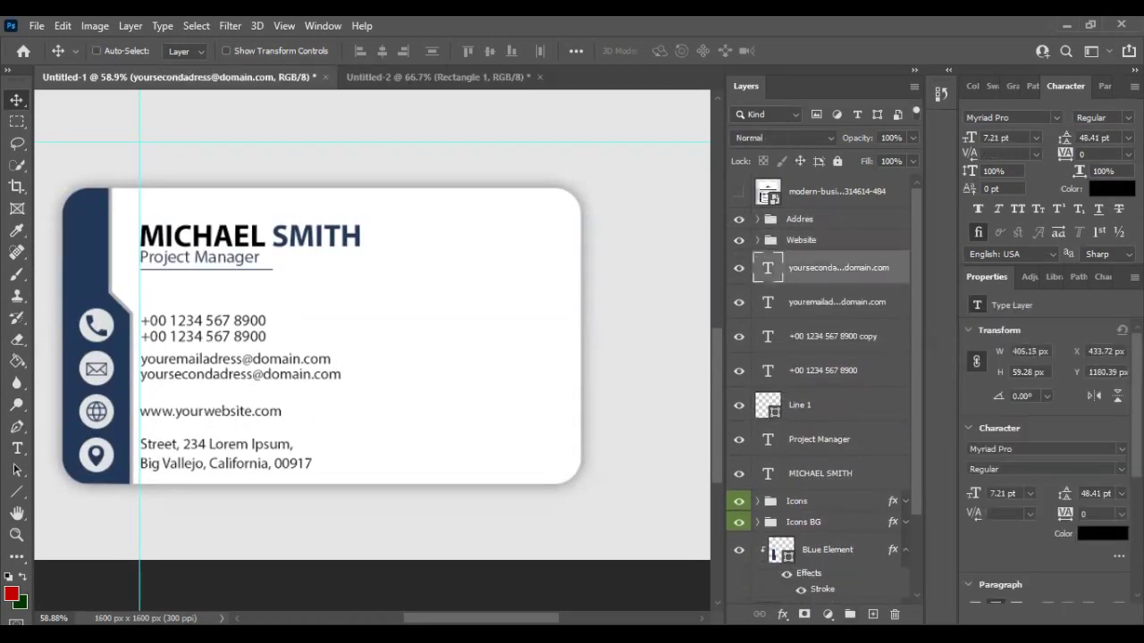
pyautogui.hotkey('ctrl', 'g')
pyautogui.write('Email')
pyautogui.hotkey('ctrl', 'g')
# - Distribute the Addres, Website, Email and Phone groups by vertical centers
pyautogui.click(800, 219)
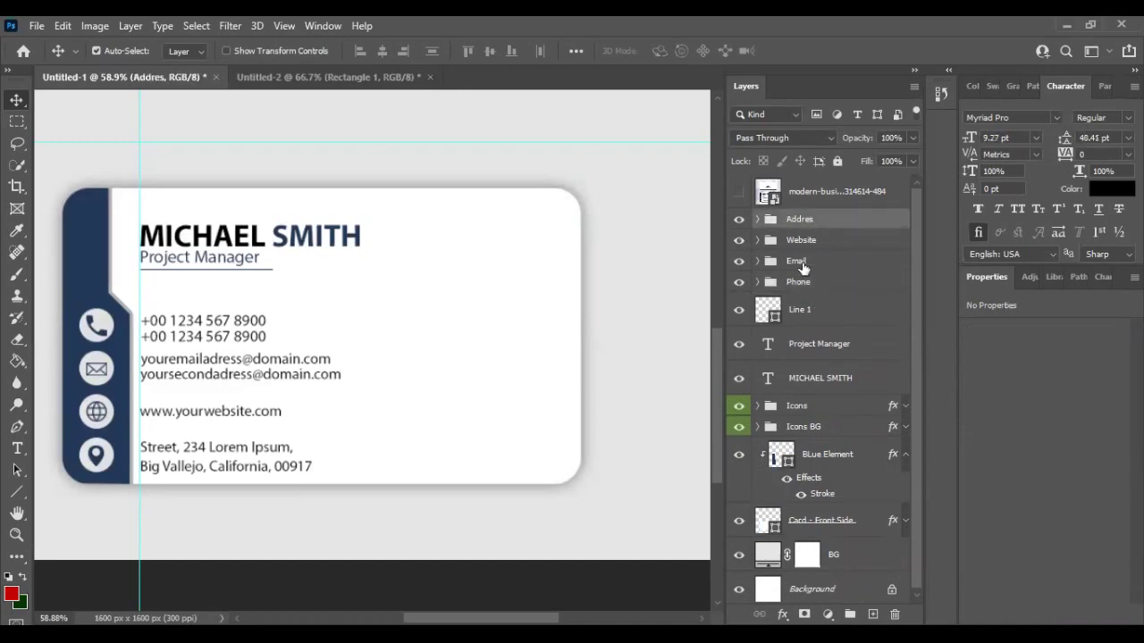
pyautogui.keyDown('shift'); pyautogui.click(798, 282); pyautogui.keyUp('shift')
pyautogui.click(430, 51)
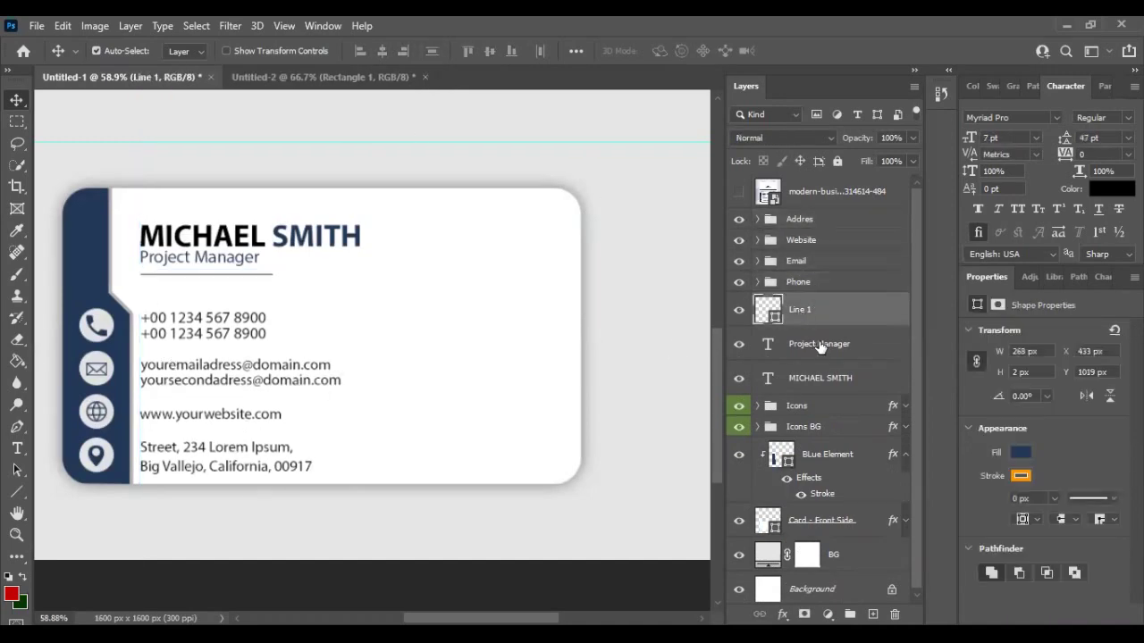
pyautogui.click(737, 194)
pyautogui.click(736, 194)
# - Nudge the card text, underline and icons up, then adjust the name block slightly
pyautogui.click(820, 378)
pyautogui.keyDown('shift'); pyautogui.click(799, 219); pyautogui.keyUp('shift')
pyautogui.hotkey('shift', 'Up')
pyautogui.keyDown('shift'); pyautogui.click(831, 455); pyautogui.keyUp('shift')
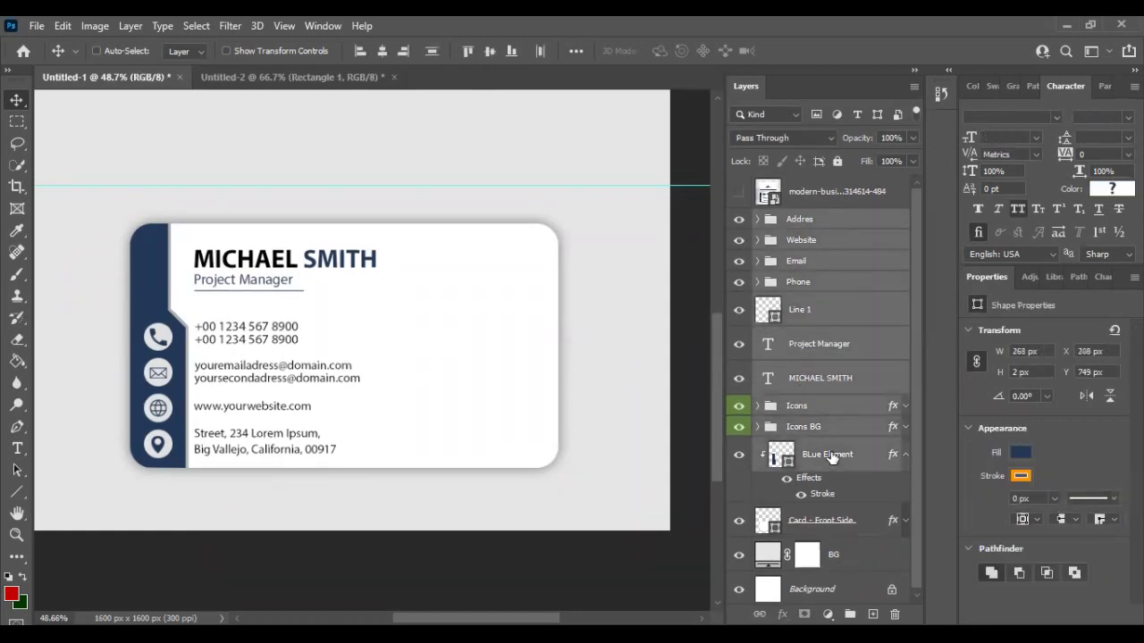
pyautogui.hotkey('shift', 'Up')
pyautogui.hotkey('shift', 'Up')
pyautogui.click(143, 456)
pyautogui.click(820, 378)
pyautogui.keyDown('shift'); pyautogui.click(825, 322); pyautogui.keyUp('shift')
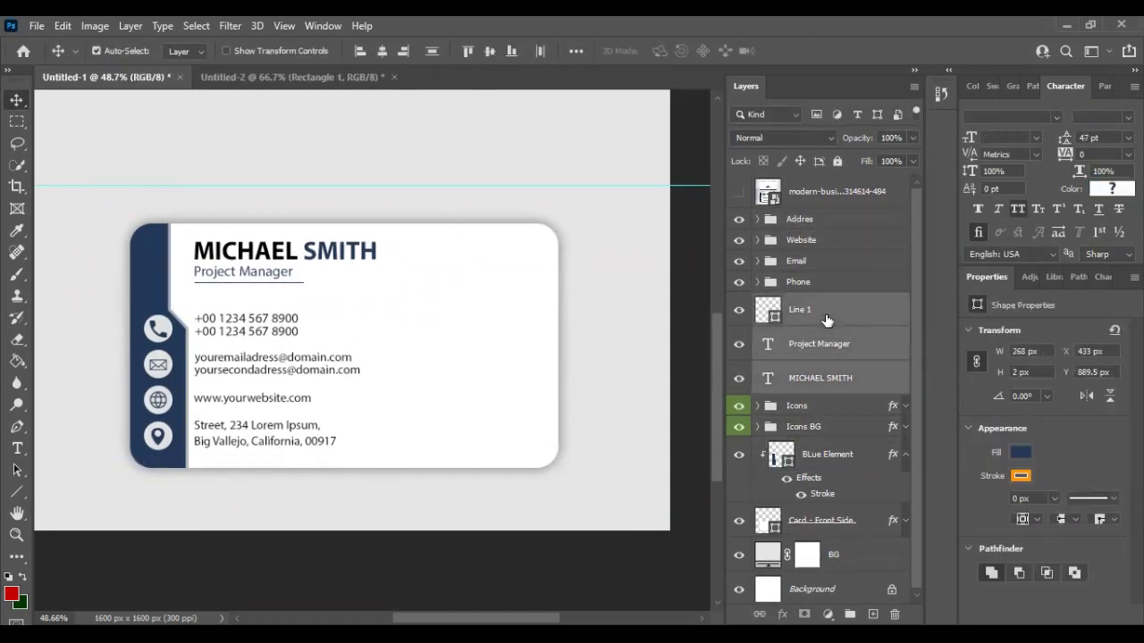
pyautogui.hotkey('shift', 'Down')
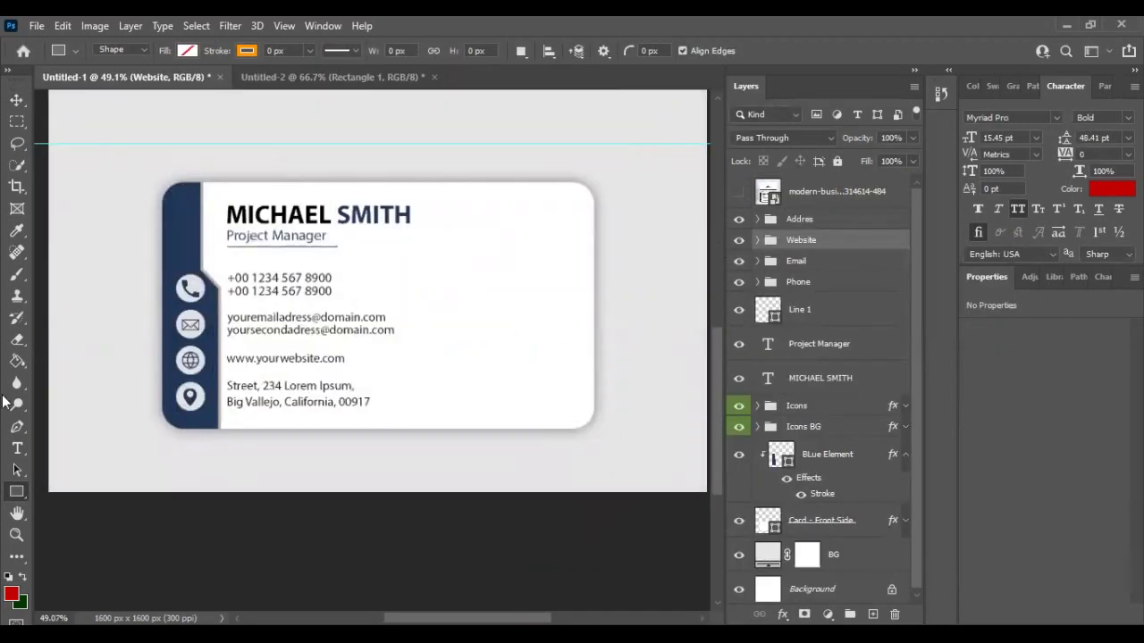
# - Draw a vertical navy divider line on the card and compare with the reference
pyautogui.moveTo(457, 214); pyautogui.dragTo(457, 384)
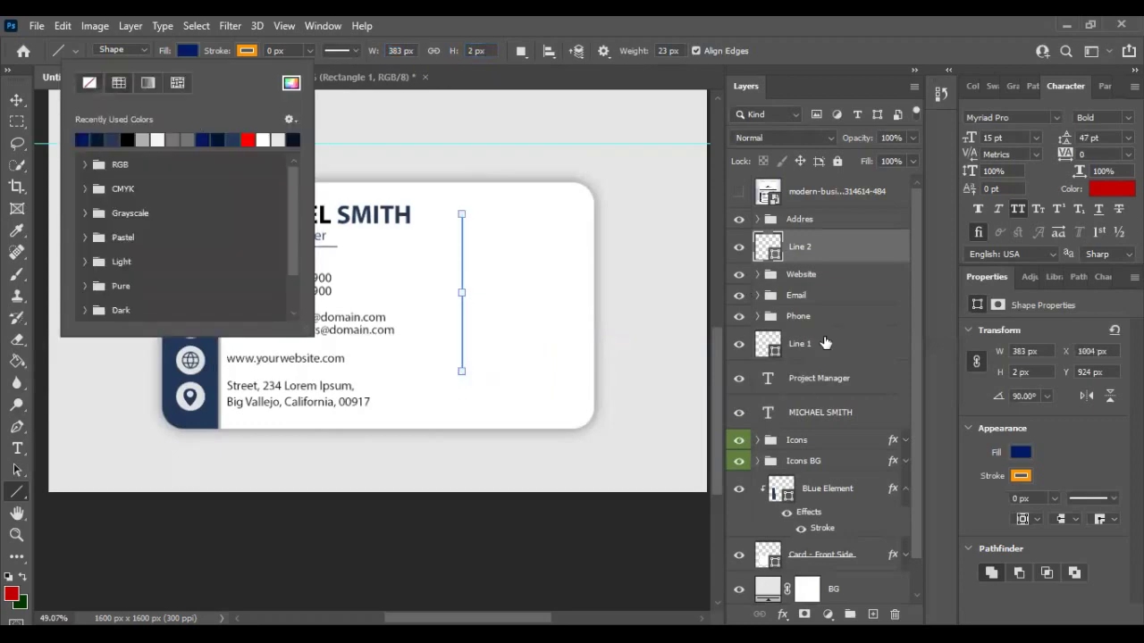
pyautogui.scroll(2, 467, 204)
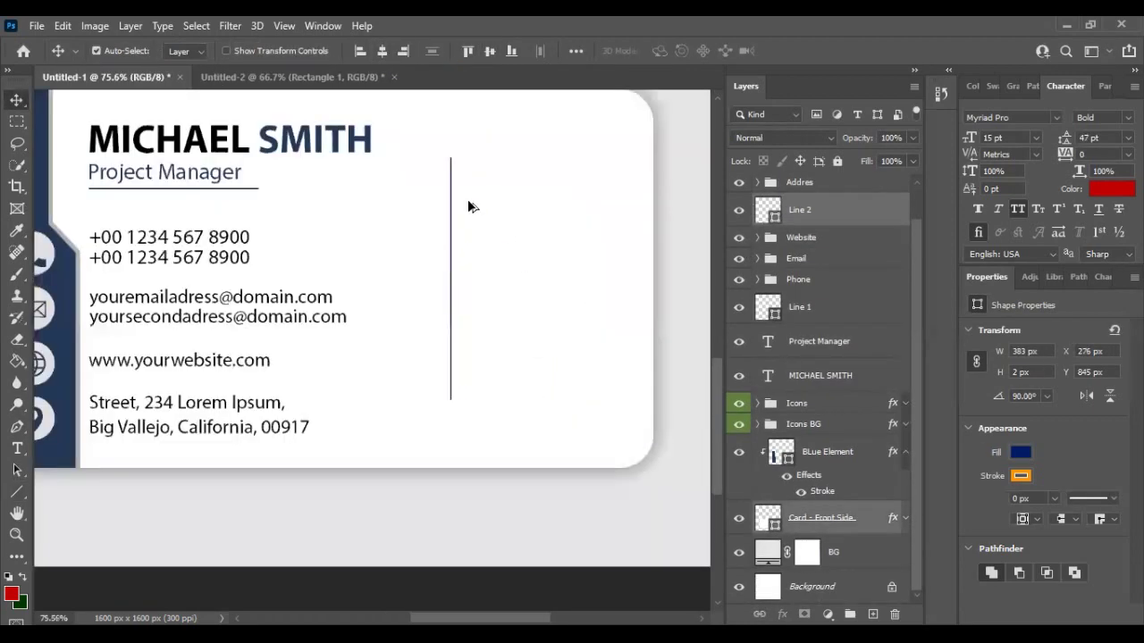
pyautogui.scroll(-2, 351, 92)
pyautogui.click(739, 191)
pyautogui.click(739, 192)
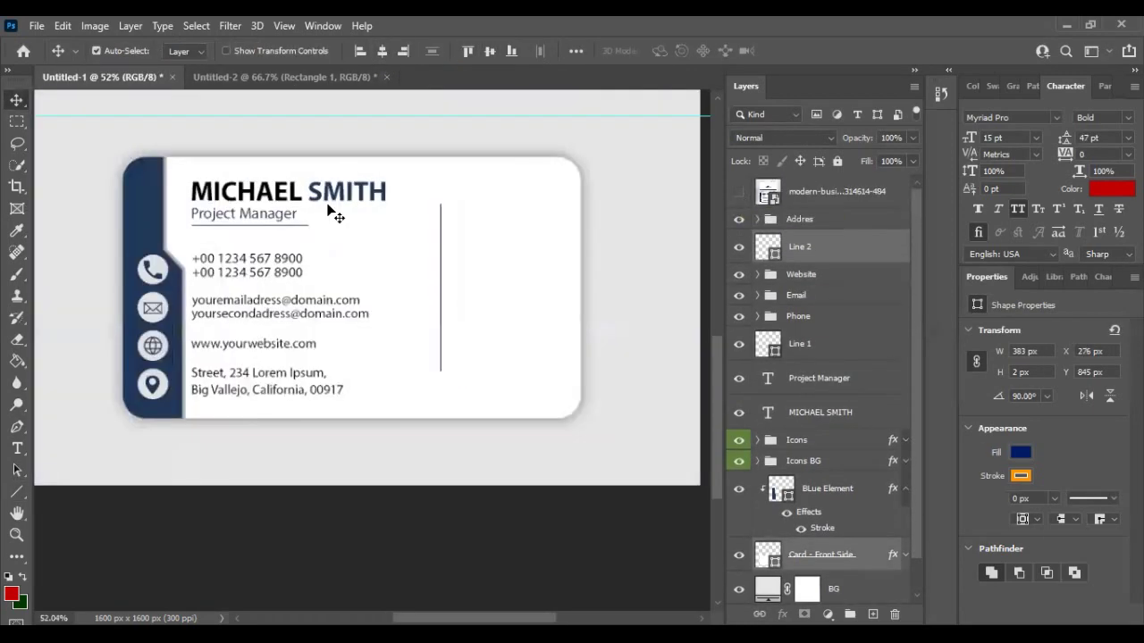
# - Duplicate the MICHAEL SMITH text as a smaller 'COMPANY NAME' right of the divider
pyautogui.click(357, 197)
pyautogui.hotkey('ctrl', 'j')
pyautogui.hotkey('ctrl', 't')
pyautogui.moveTo(358, 209); pyautogui.dragTo(558, 284)
pyautogui.write('COMPANY NAME')
pyautogui.click(797, 51)
# - Draw a navy flower custom shape above the company name
pyautogui.rightClick(17, 492)
pyautogui.click(99, 569)
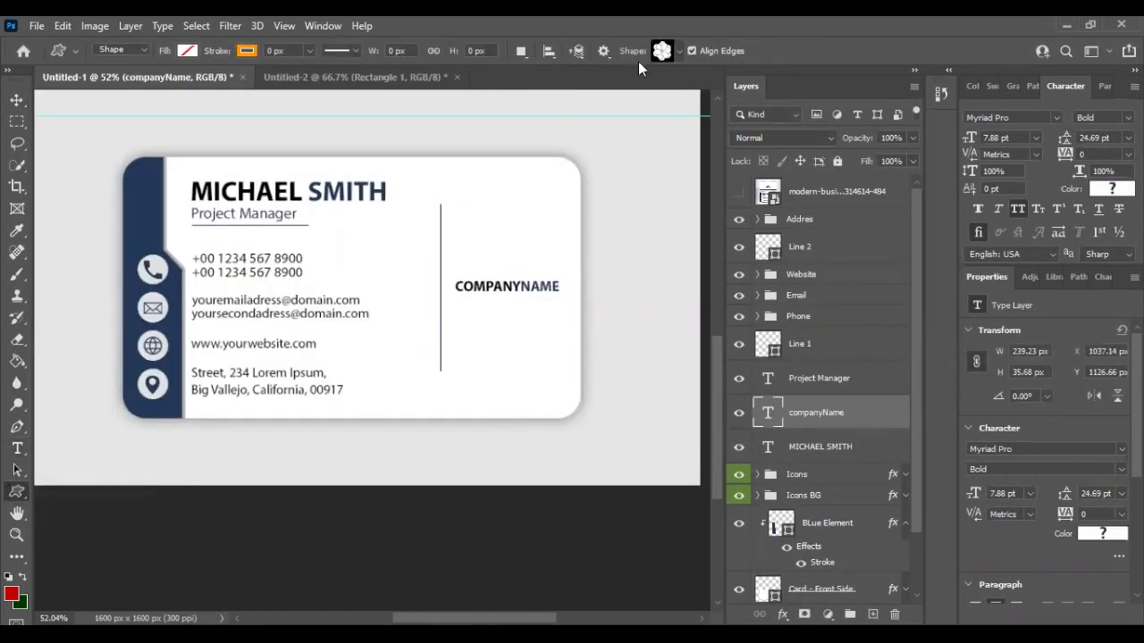
pyautogui.moveTo(486, 218); pyautogui.dragTo(545, 278)
pyautogui.click(186, 51)
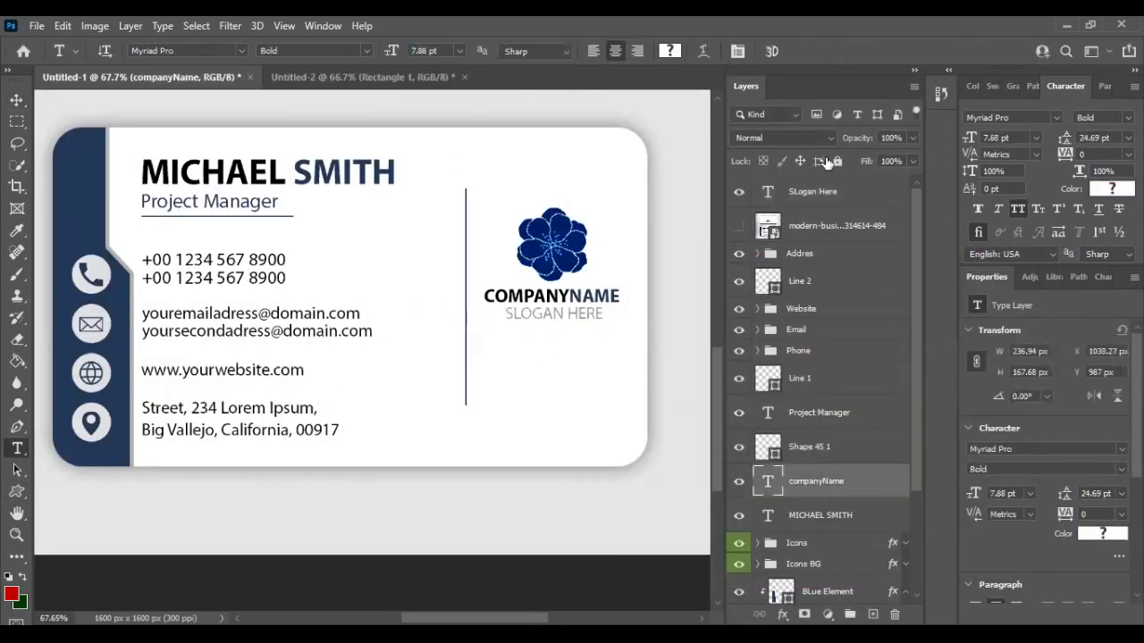
# - Commit the slogan and group the flower, company name and slogan as 'Logo Column'
pyautogui.keyDown('ctrl'); pyautogui.click(809, 447); pyautogui.keyUp('ctrl')
pyautogui.keyDown('ctrl'); pyautogui.click(820, 200); pyautogui.keyUp('ctrl')
pyautogui.hotkey('ctrl', 'g')
pyautogui.doubleClick(796, 184)
pyautogui.write('Logo')
# - Draw a light grey rectangle below the slogan inside the logo group
pyautogui.click(17, 493)
pyautogui.moveTo(511, 332); pyautogui.dragTo(594, 400)
pyautogui.click(187, 50)
pyautogui.keyDown('shift'); pyautogui.click(823, 316); pyautogui.keyUp('shift')
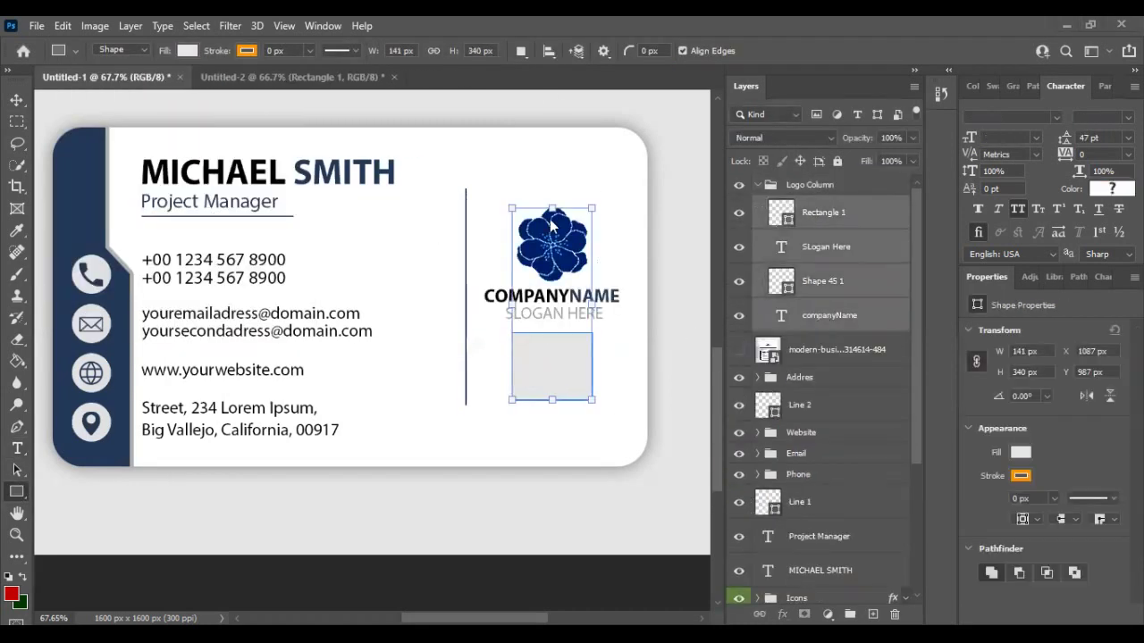
pyautogui.press('v')
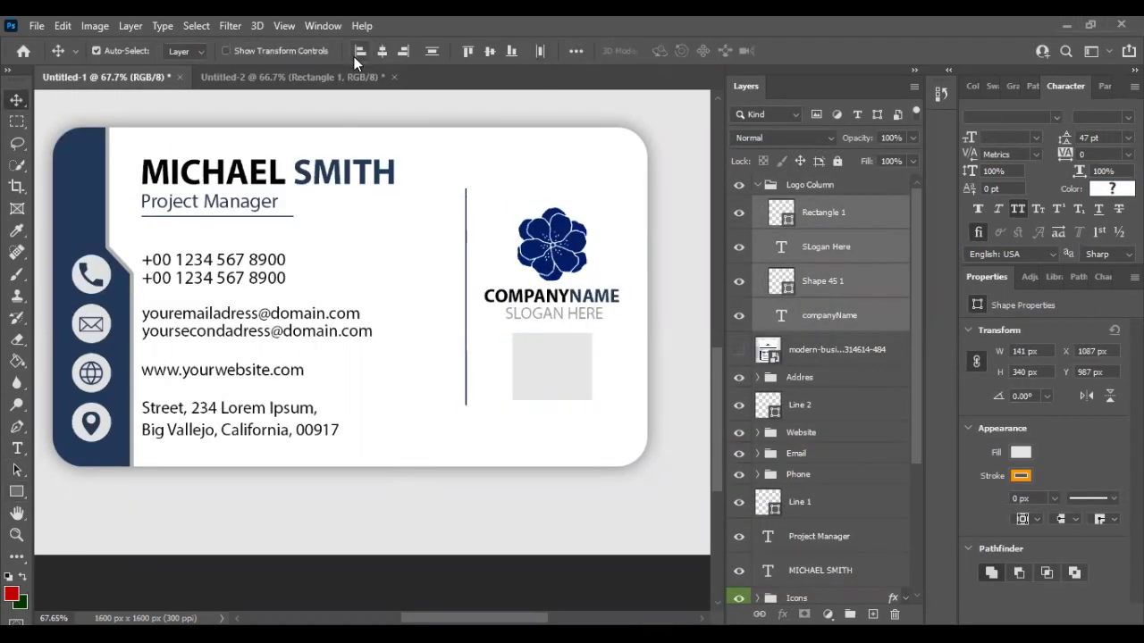
# - Select the slogan text to retype it in lowercase as 'slogan here'
pyautogui.click(858, 250)
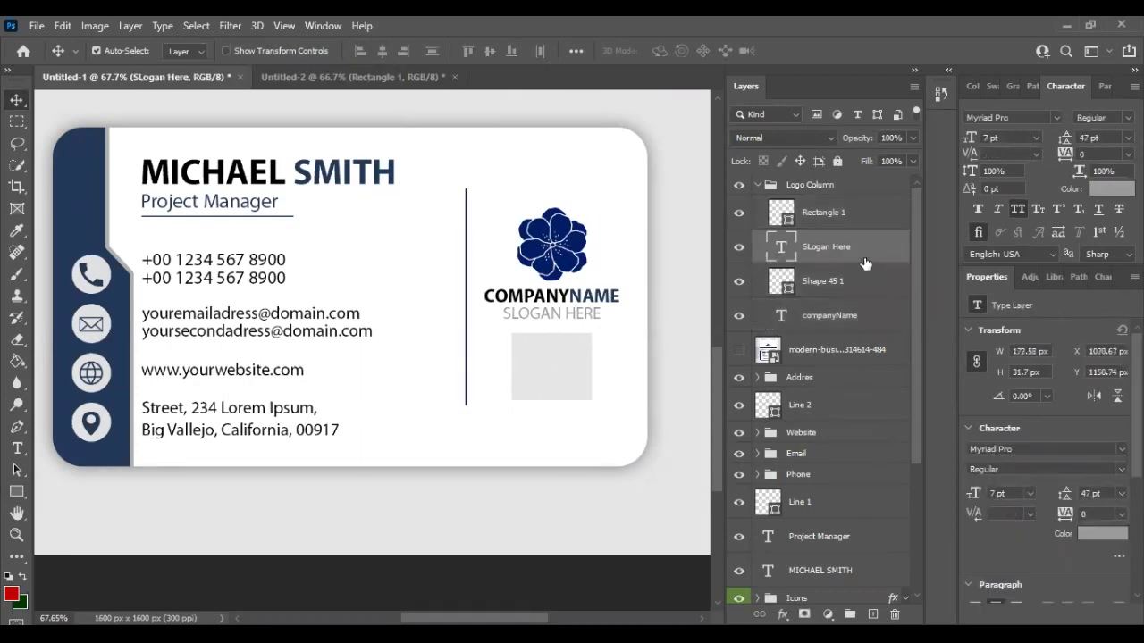
pyautogui.scroll(-1, 701, 380)
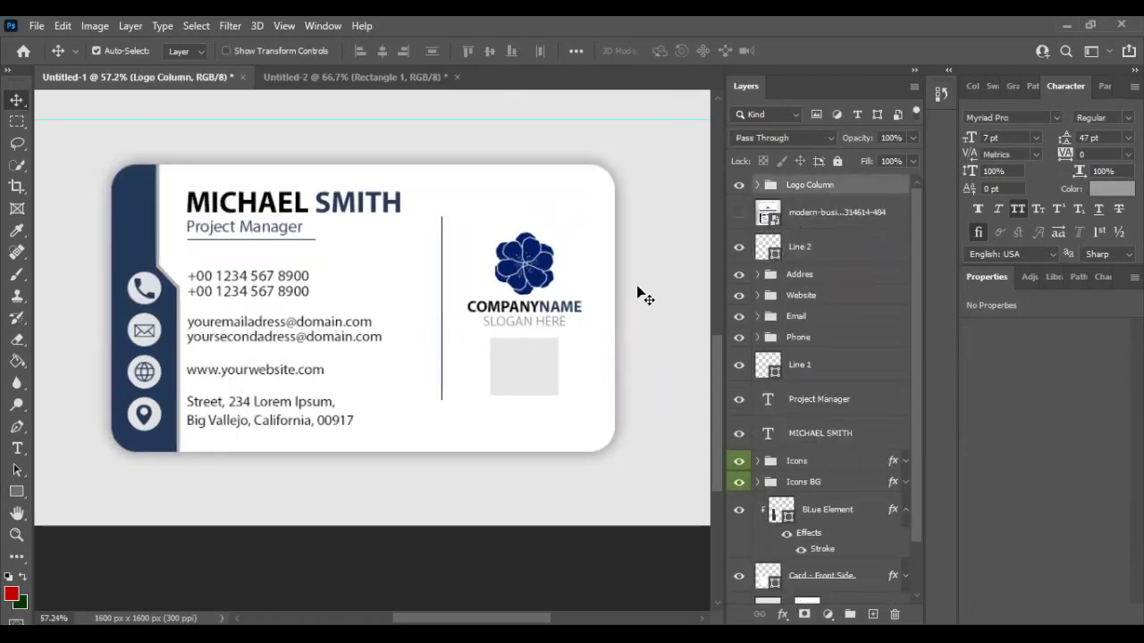
pyautogui.hotkey('ctrl', 't')
pyautogui.press('Return')
pyautogui.doubleClick(528, 322)
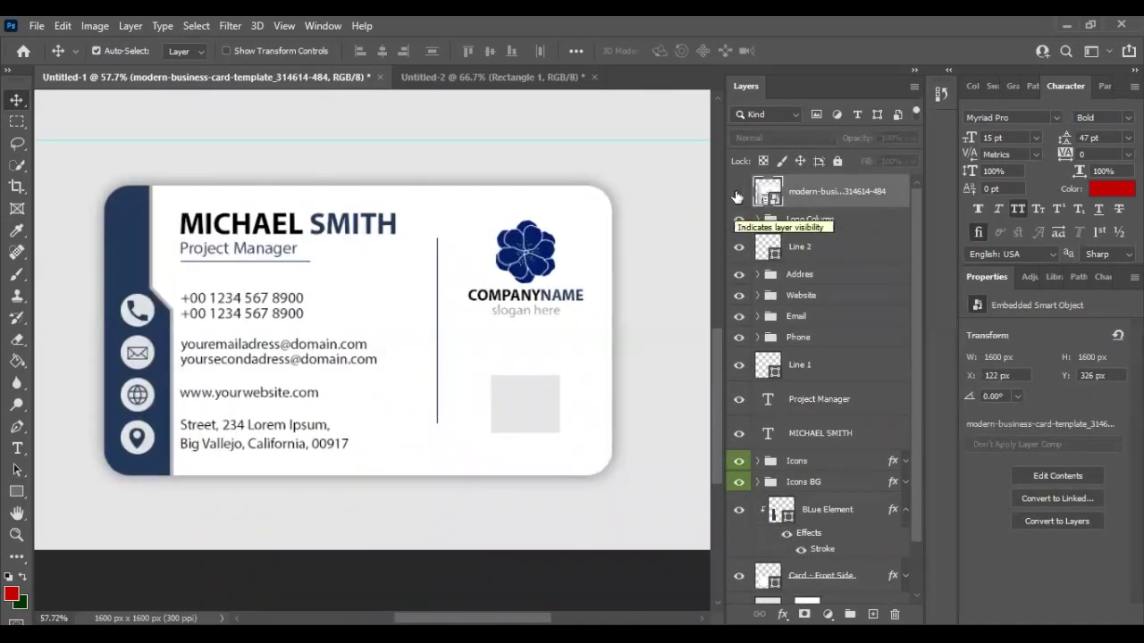
# - Show the reference mockup and draw a square over its star logo
pyautogui.click(738, 193)
pyautogui.scroll(10, 530, 437)
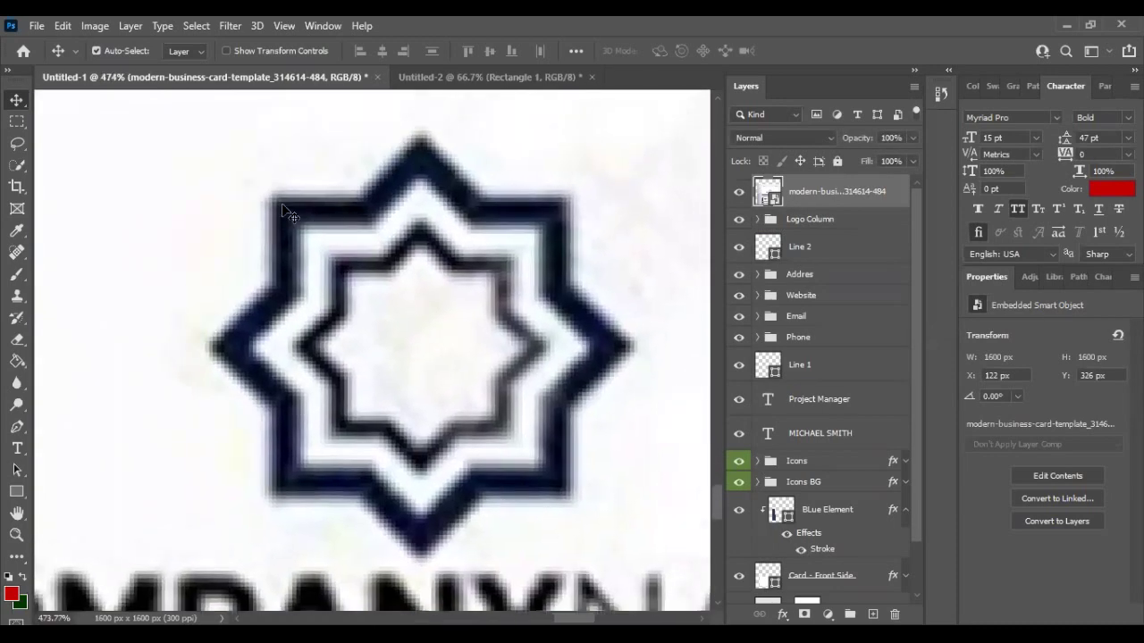
pyautogui.rightClick(16, 492)
pyautogui.click(71, 484)
pyautogui.moveTo(283, 205)
pyautogui.mouseDown()
pyautogui.moveTo(558, 479)
pyautogui.moveTo(631, 295)
pyautogui.mouseUp()
# - Duplicate the square, rotate the copy 45°, and group both into a star
pyautogui.hotkey('ctrl', 'j')
pyautogui.hotkey('ctrl', 't')
pyautogui.press('Return')
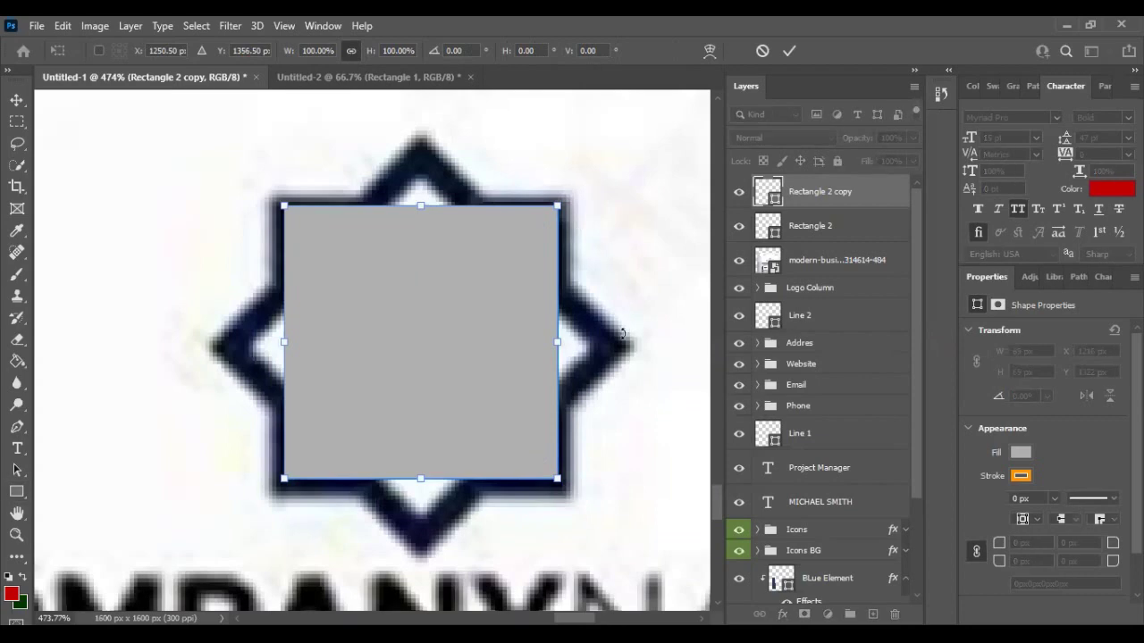
pyautogui.keyDown('shift'); pyautogui.click(810, 225); pyautogui.keyUp('shift')
pyautogui.hotkey('ctrl', 'g')
# - Style the star group with a white Color Overlay and a navy Stroke
pyautogui.doubleClick(876, 189)
pyautogui.click(532, 369)
pyautogui.click(538, 284)
pyautogui.click(753, 325)
pyautogui.click(1022, 296)
pyautogui.click(754, 324)
pyautogui.click(1022, 296)
pyautogui.click(1074, 174)
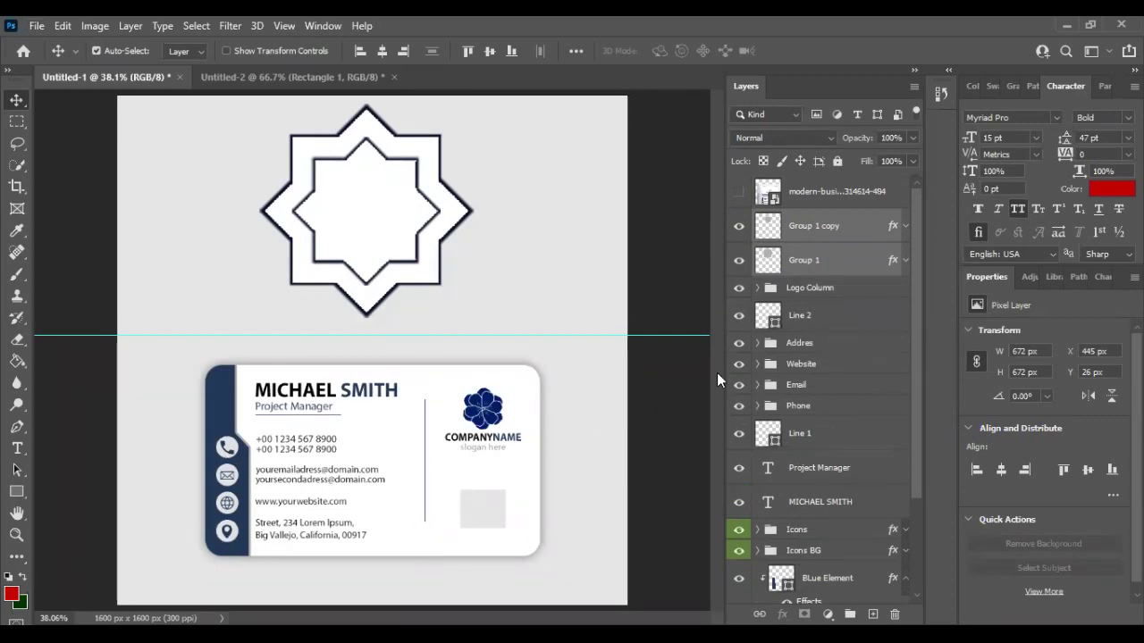
# - Select the vertical divider, Line 2, and raise its height to 12 px
pyautogui.scroll(2, 197, 201)
pyautogui.click(436, 323)
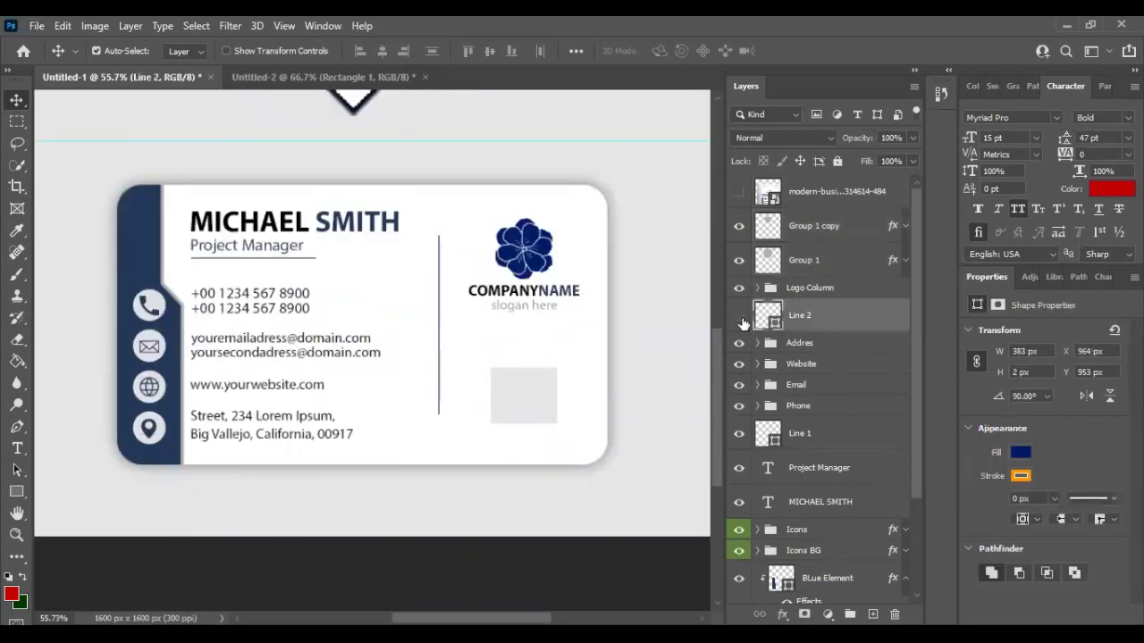
pyautogui.press('u')
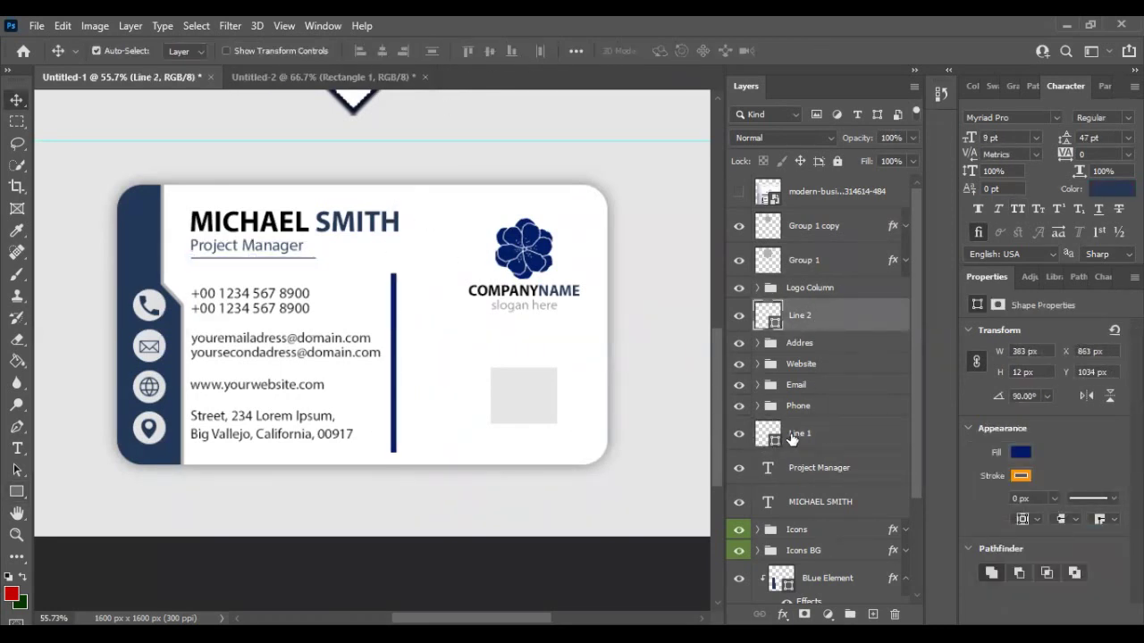
pyautogui.scroll(-3, 481, 484)
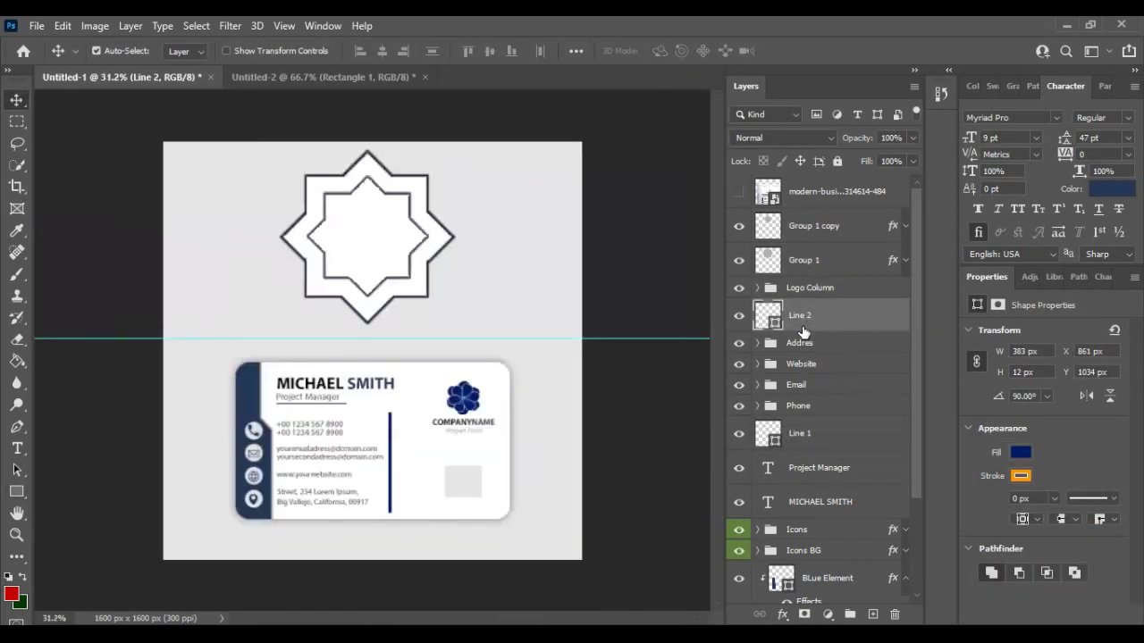
# - Lock the divider and card shape layers, leaving only the divider selected
pyautogui.click(483, 253)
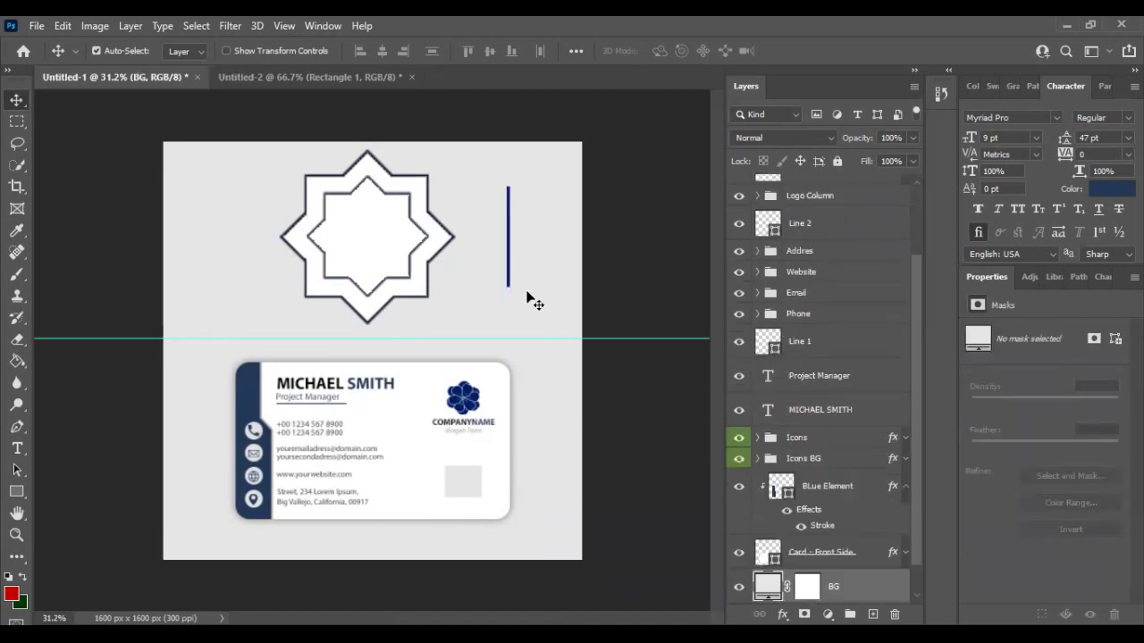
pyautogui.scroll(2, 822, 304)
pyautogui.click(826, 322)
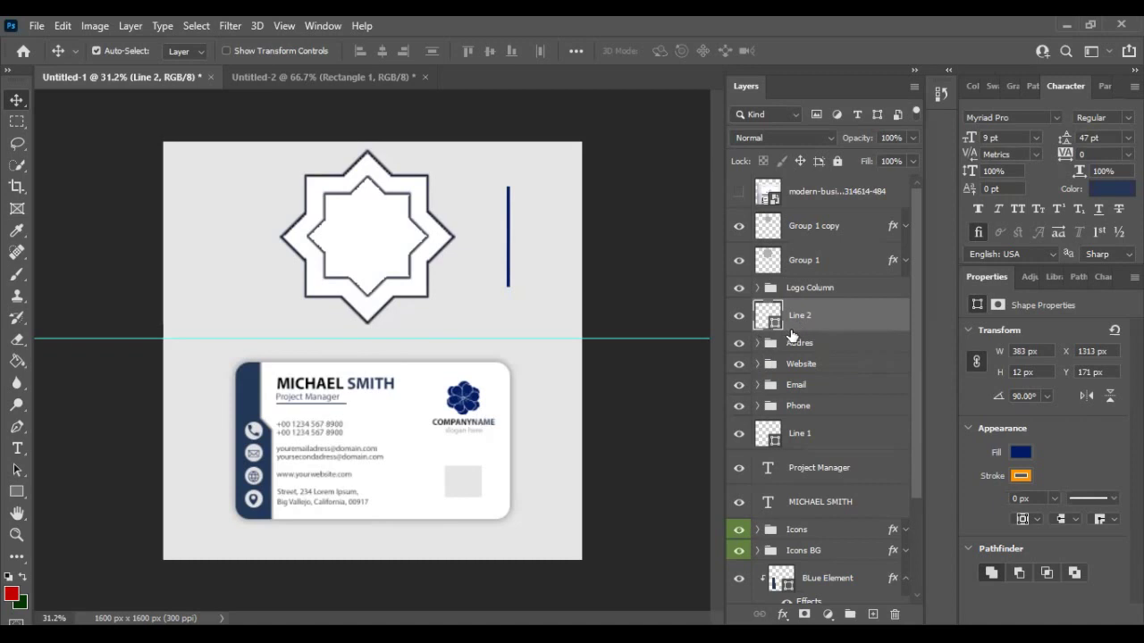
pyautogui.scroll(-3, 786, 334)
pyautogui.keyDown('ctrl'); pyautogui.click(822, 518); pyautogui.keyUp('ctrl')
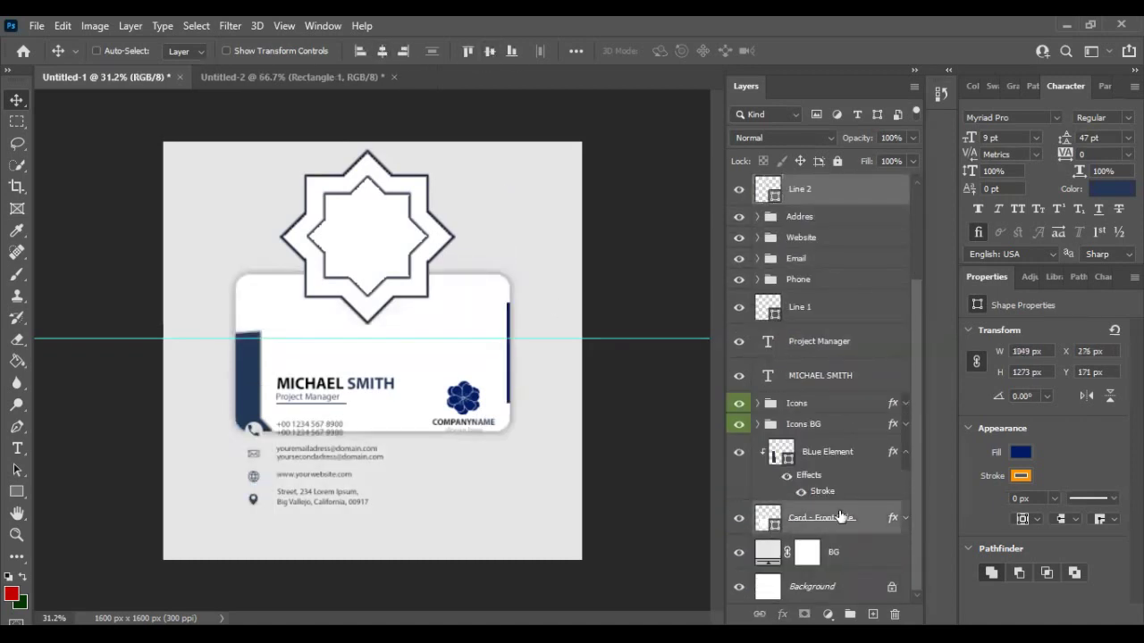
pyautogui.click(838, 160)
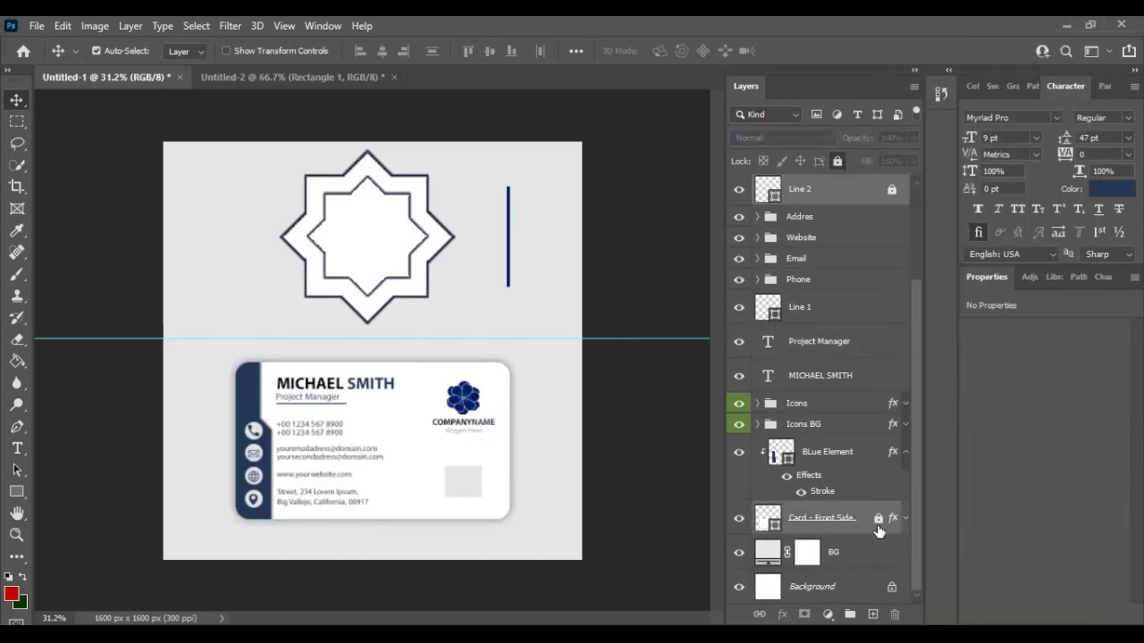
pyautogui.click(809, 204)
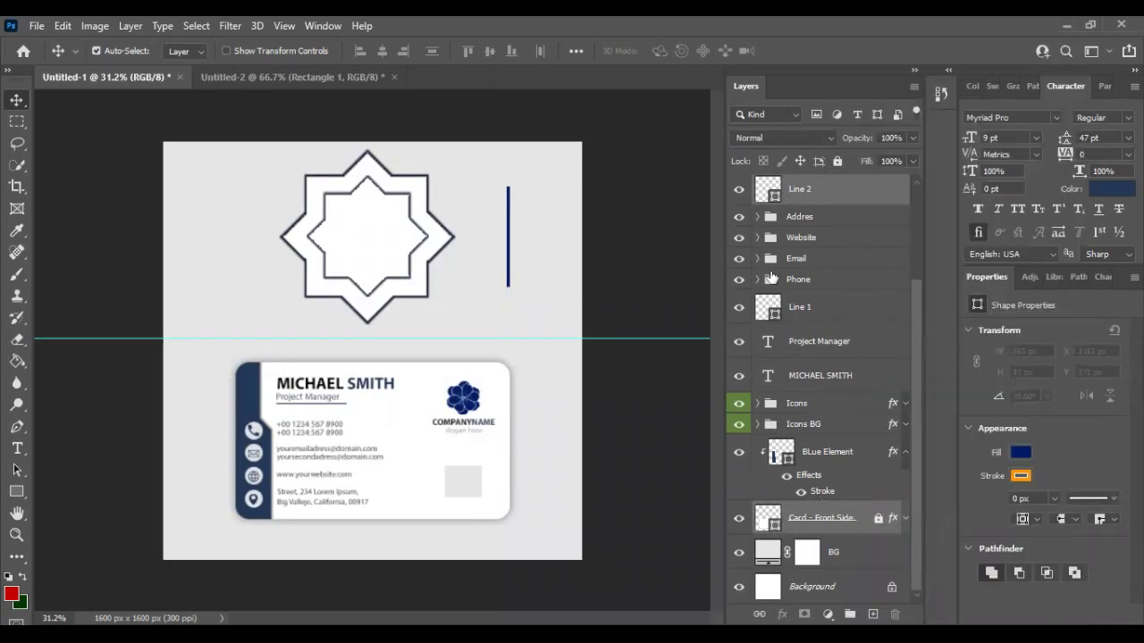
# - Undo and redo through the history until the divider sits back inside the card
pyautogui.hotkey('ctrl', 'z')
pyautogui.hotkey('ctrl', 'z')
pyautogui.hotkey('ctrl', 'z')
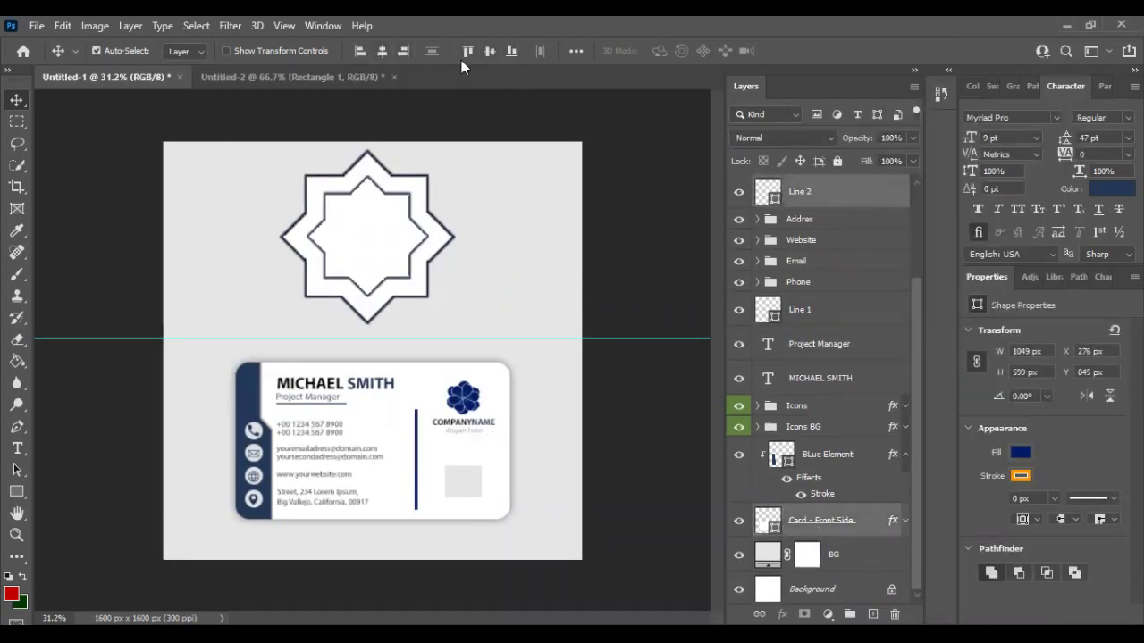
pyautogui.hotkey('ctrl', 'z')
pyautogui.hotkey('ctrl', 'z')
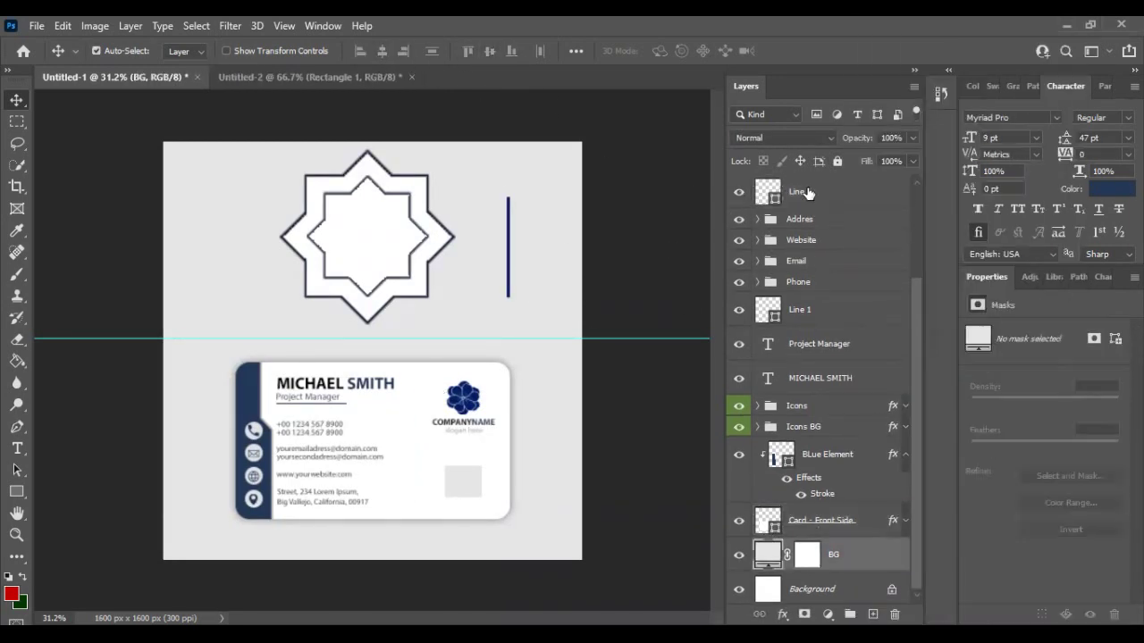
pyautogui.hotkey('ctrl', 'z')
pyautogui.hotkey('ctrl', 'z')
pyautogui.hotkey('ctrl', 'z')
pyautogui.hotkey('ctrl', 'z')
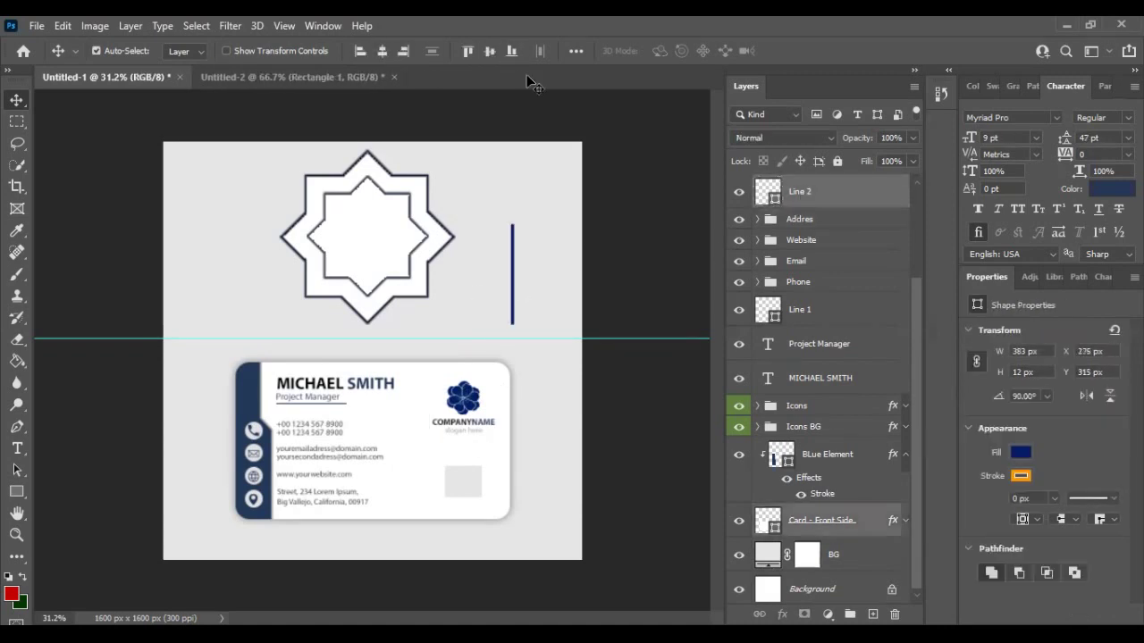
pyautogui.hotkey('ctrl', 'z')
pyautogui.hotkey('ctrl', 'shift', 'z')
pyautogui.hotkey('ctrl', 'shift', 'z')
pyautogui.hotkey('ctrl', 'shift', 'z')
pyautogui.hotkey('ctrl', 'shift', 'z')
pyautogui.hotkey('ctrl', 'z')
pyautogui.hotkey('ctrl', 'shift', 'z')
pyautogui.hotkey('ctrl', 'z')
pyautogui.hotkey('ctrl', 'z')
pyautogui.hotkey('ctrl', 'shift', 'z')
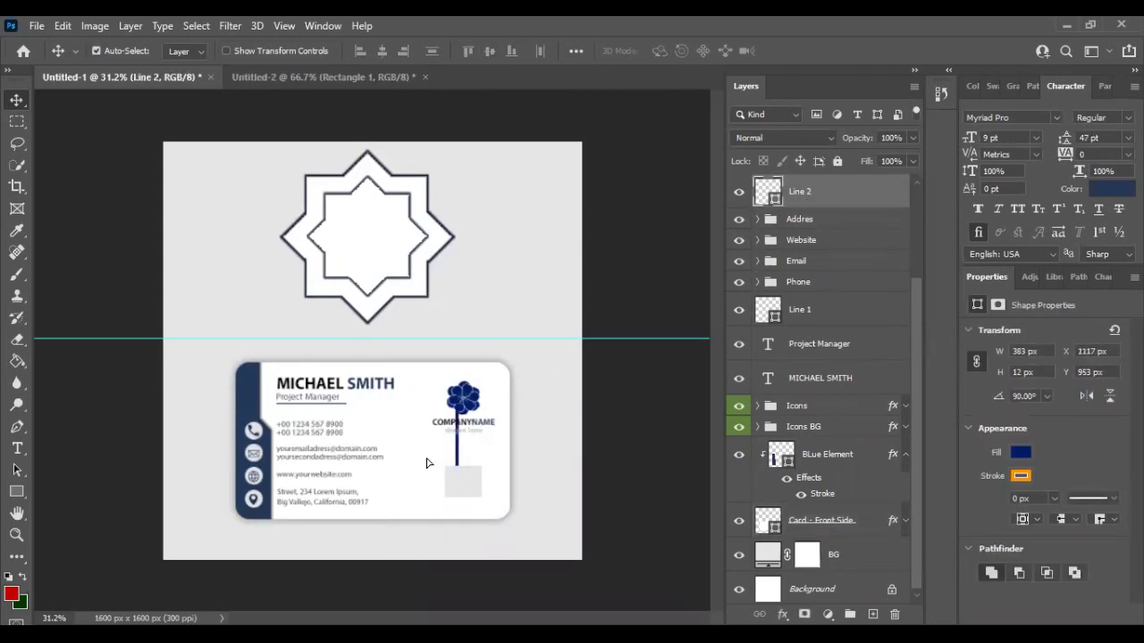
pyautogui.hotkey('ctrl', 'z')
pyautogui.hotkey('ctrl', 'z')
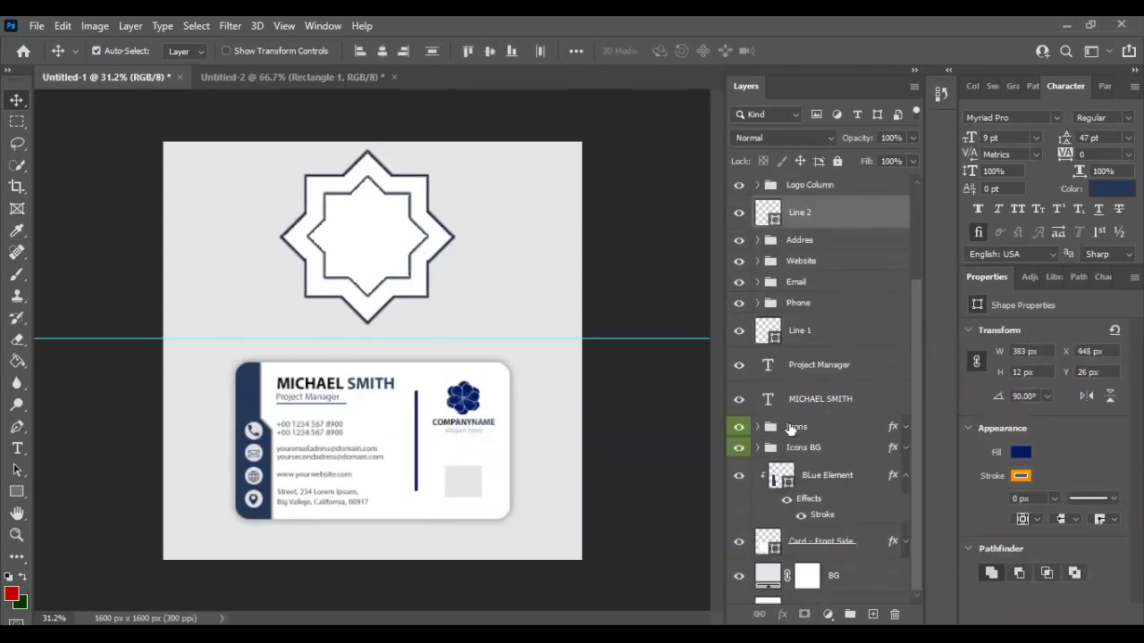
pyautogui.hotkey('ctrl', 'z')
pyautogui.hotkey('ctrl', 'z')
pyautogui.hotkey('ctrl', 'z')
pyautogui.hotkey('ctrl', 'z')
pyautogui.hotkey('ctrl', 'shift', 'z')
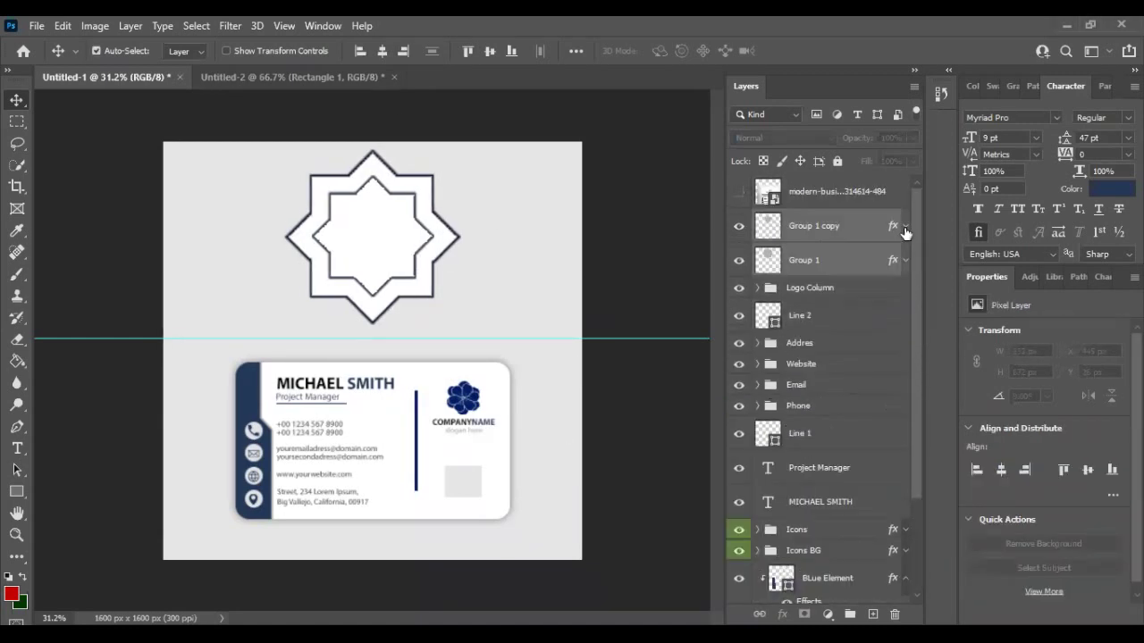